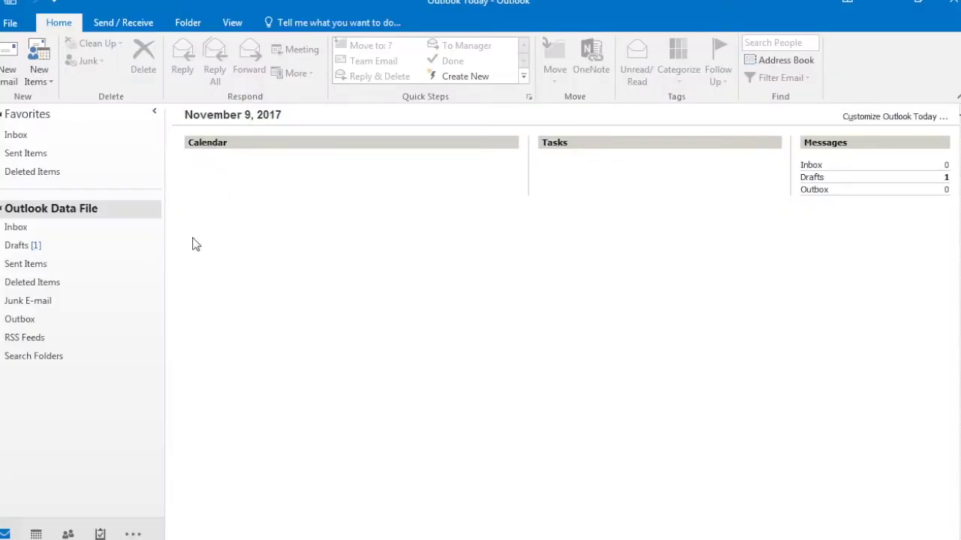
# Switch from Outlook Today to the Gmail inbox in Internet Explorer.
pyautogui.hotkey('alt', 'Tab')
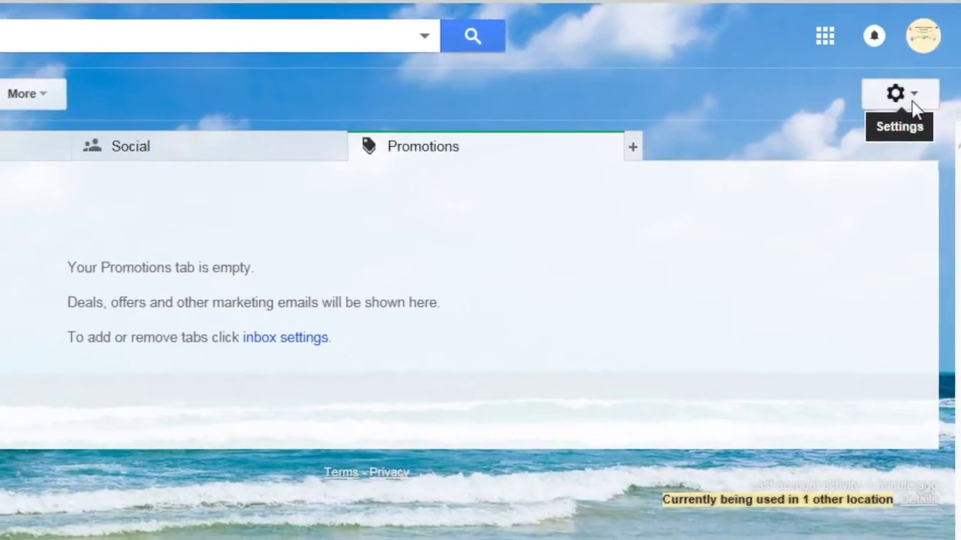
# Enable IMAP in Gmail's Forwarding and POP/IMAP settings, save, and bring Outlook back.
pyautogui.click(913, 102)
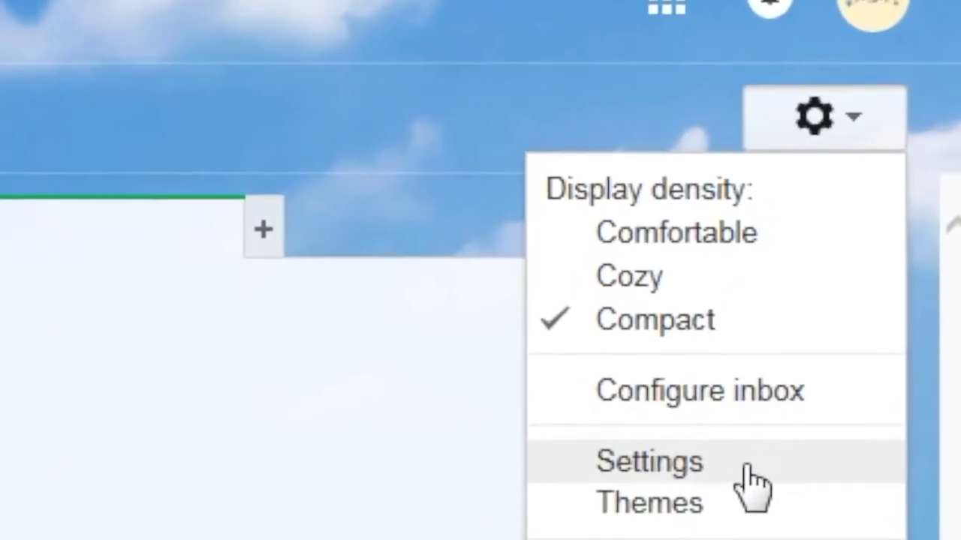
pyautogui.click(747, 469)
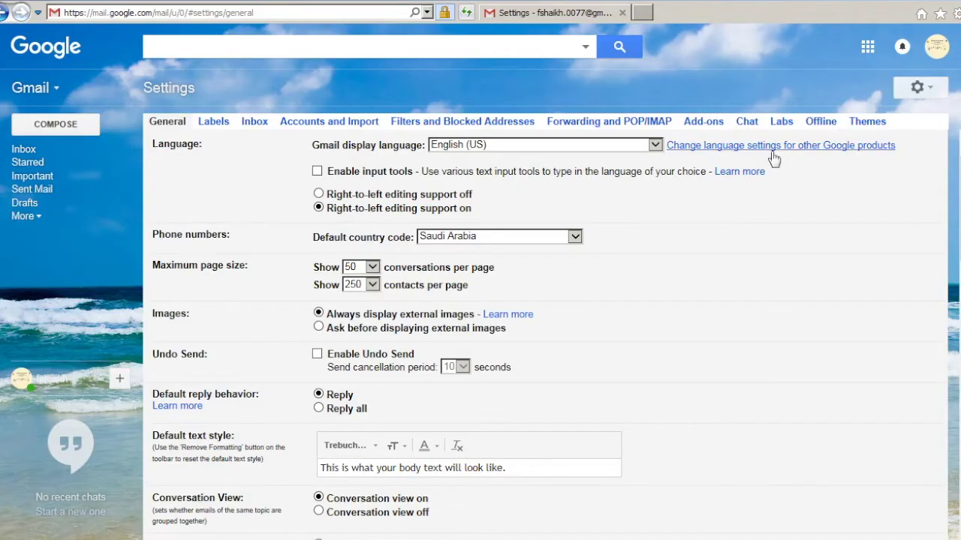
pyautogui.click(604, 126)
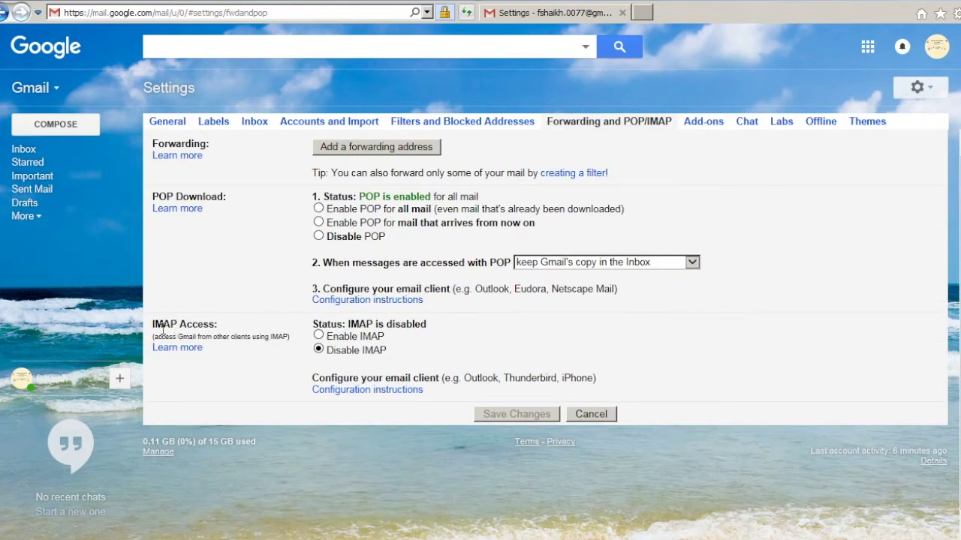
pyautogui.click(319, 336)
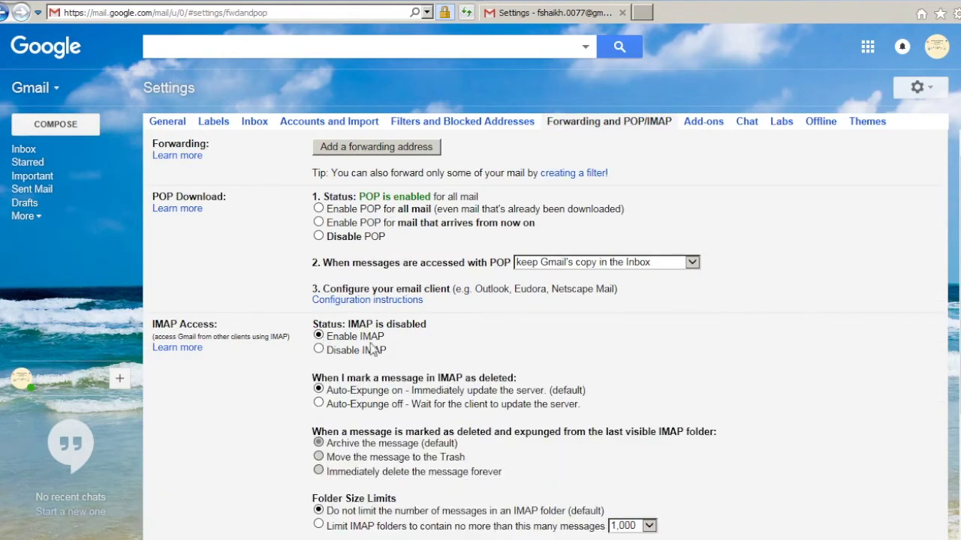
pyautogui.scroll(-5, 424, 396)
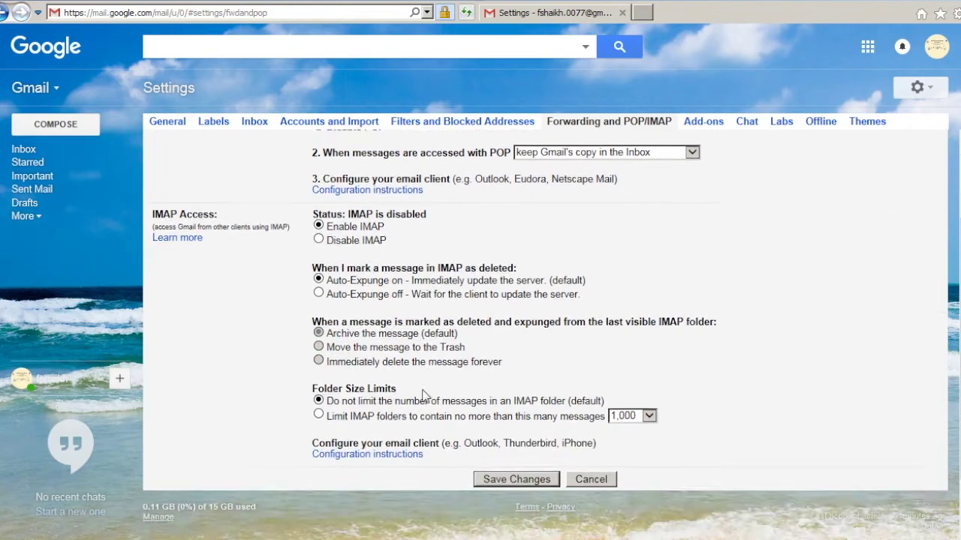
pyautogui.click(496, 398)
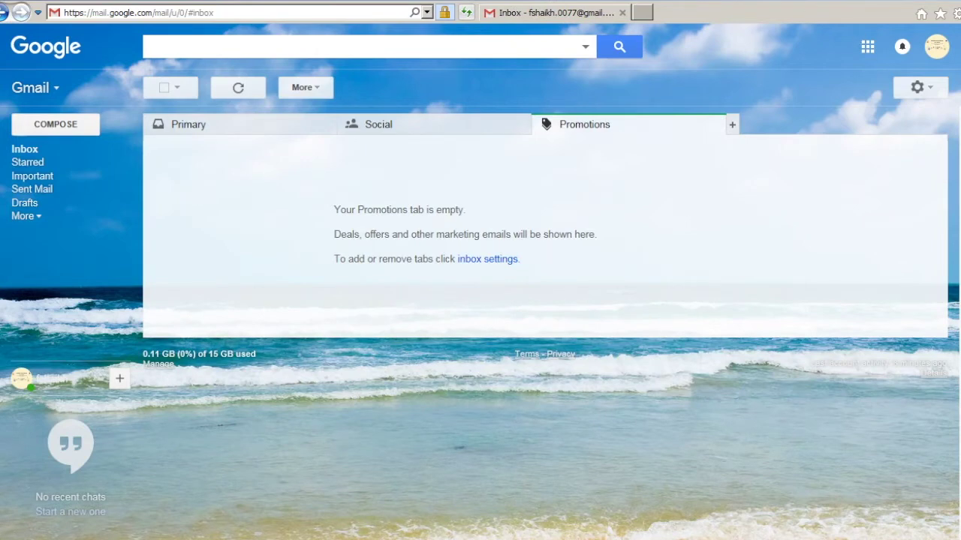
pyautogui.click(112, 532)
# Add a new Outlook account via manual setup, choosing POP or IMAP as the service.
pyautogui.moveTo(111, 530)
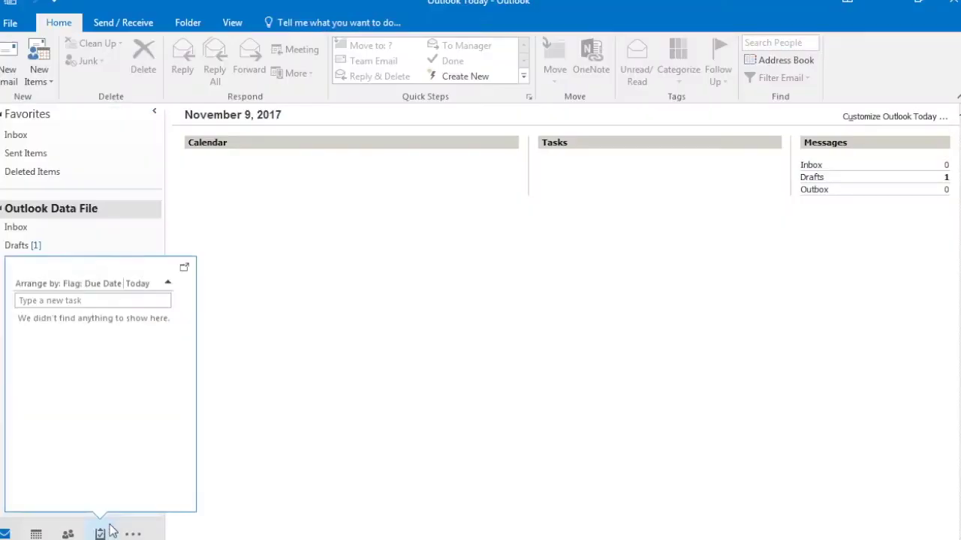
pyautogui.click(10, 24)
pyautogui.click(156, 114)
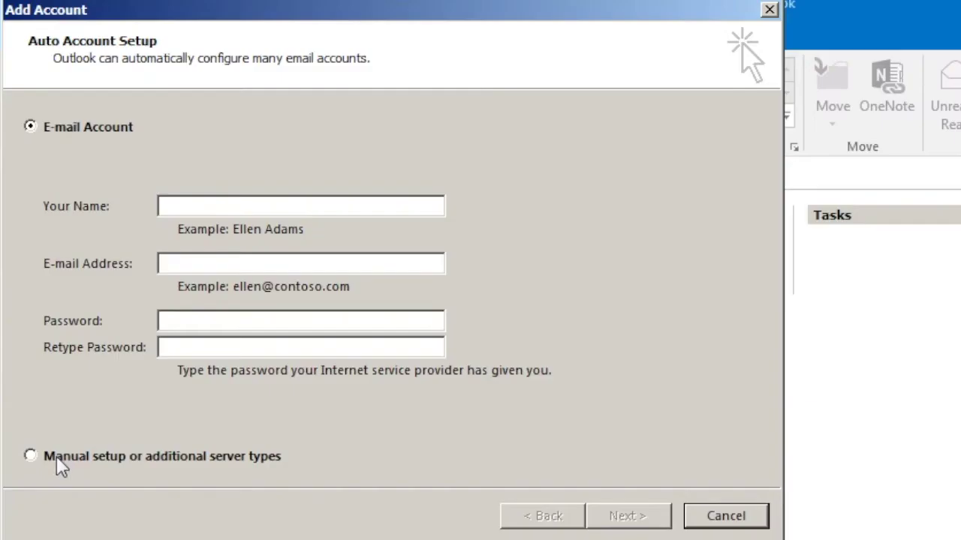
pyautogui.click(31, 457)
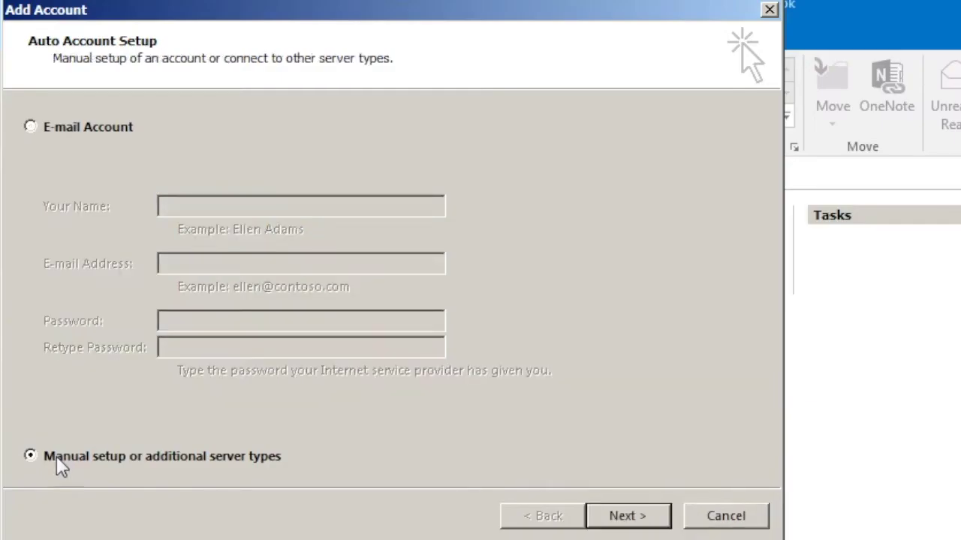
pyautogui.click(620, 523)
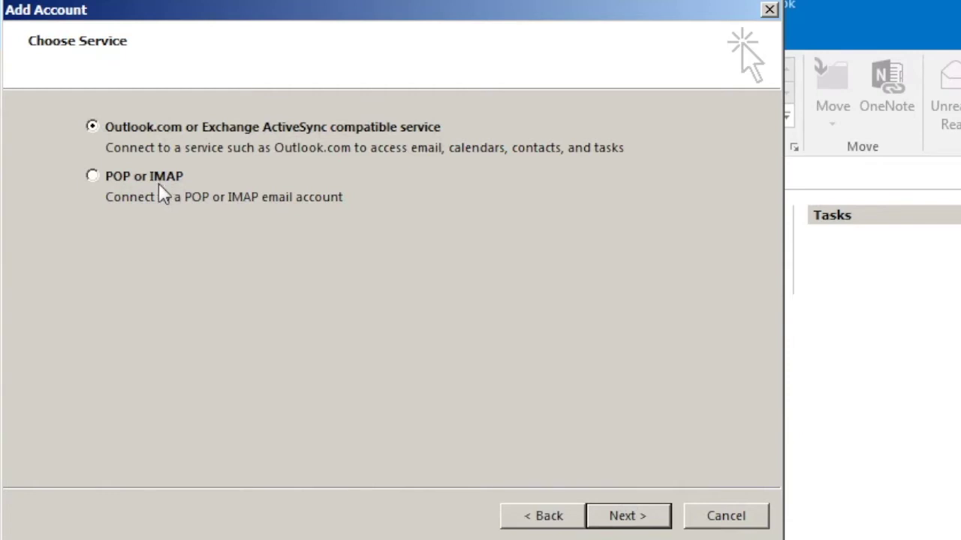
pyautogui.click(172, 183)
pyautogui.click(652, 525)
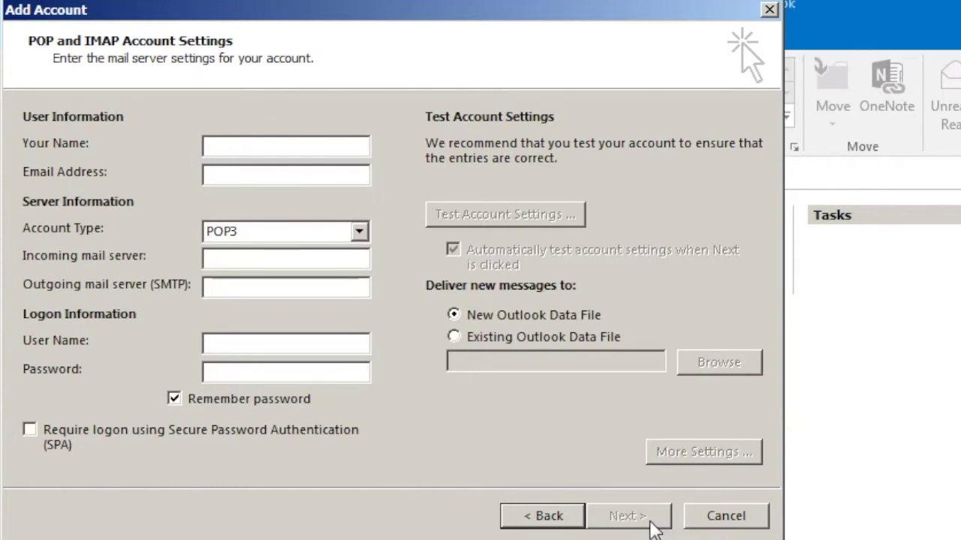
# Enter the account holder's display name and Gmail address.
pyautogui.press('Tab')
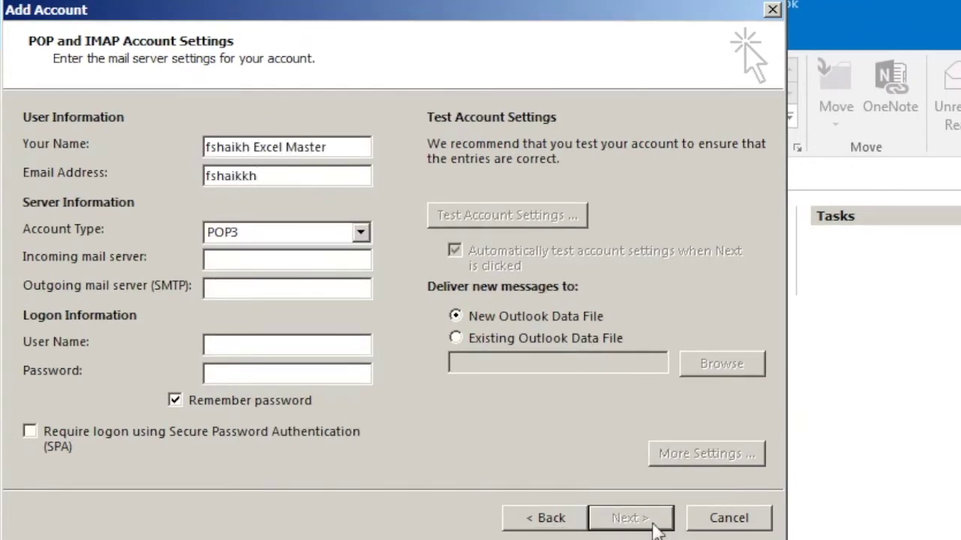
pyautogui.press('Tab')
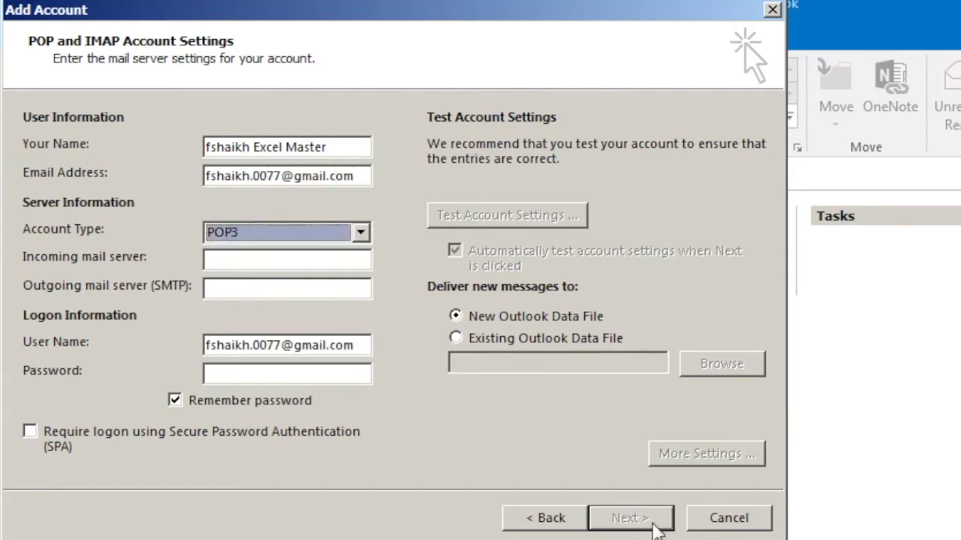
# Set type IMAP, servers imap.gmail.com and smtp.gmail.com, and turn off Remember password.
pyautogui.click(360, 232)
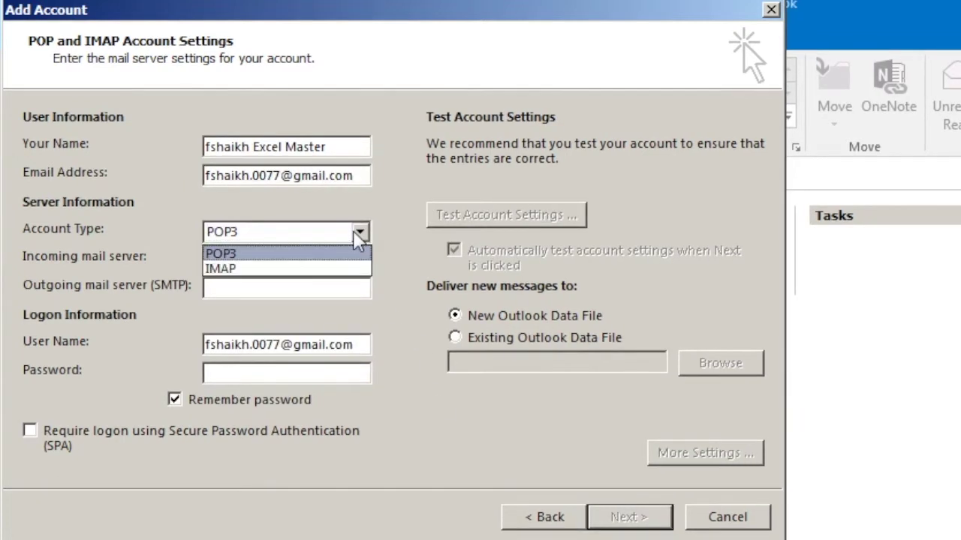
pyautogui.click(319, 269)
pyautogui.click(320, 262)
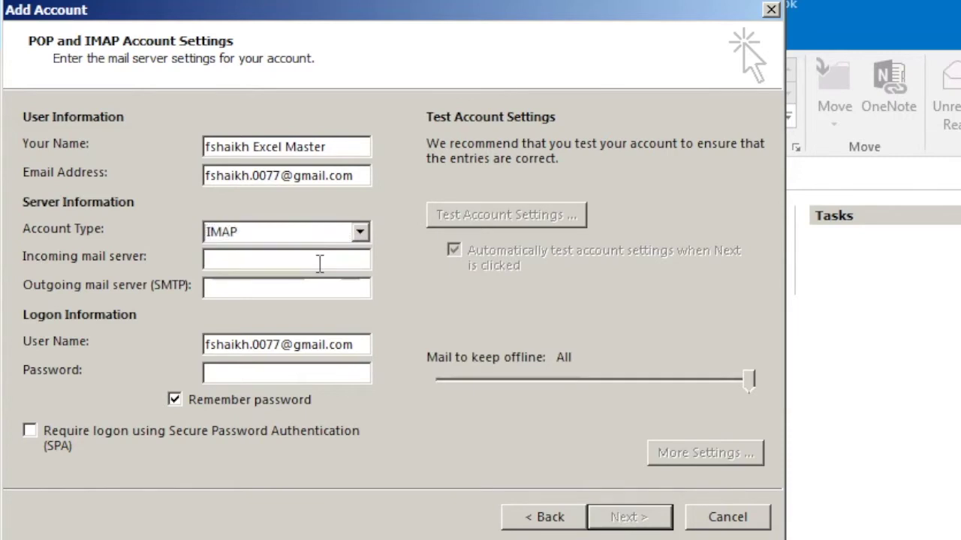
pyautogui.write('imap.g')
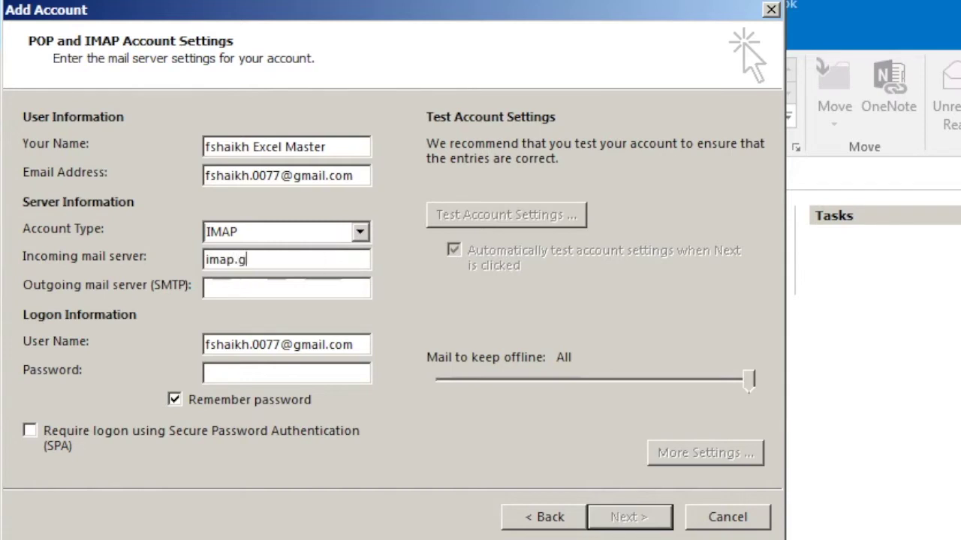
pyautogui.write('mail.com')
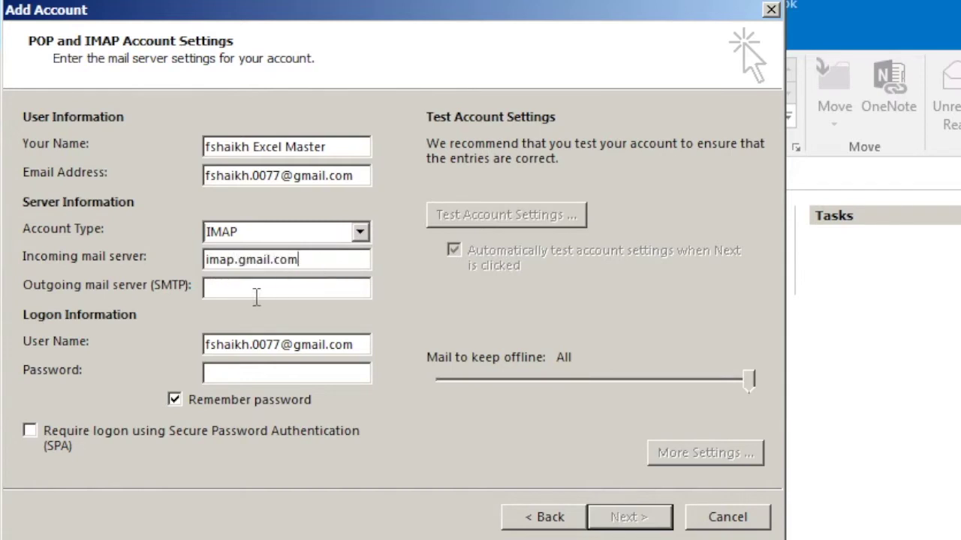
pyautogui.click(260, 289)
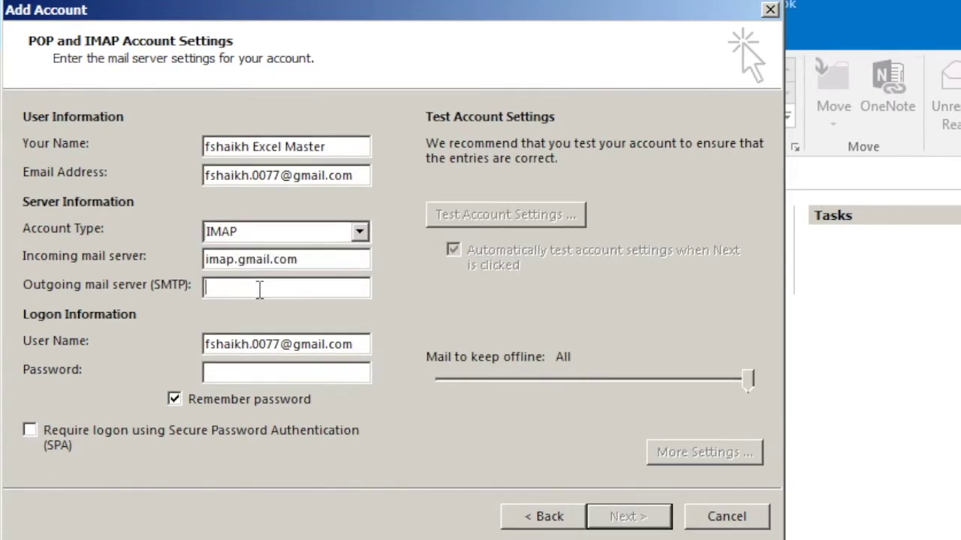
pyautogui.write('smtp/')
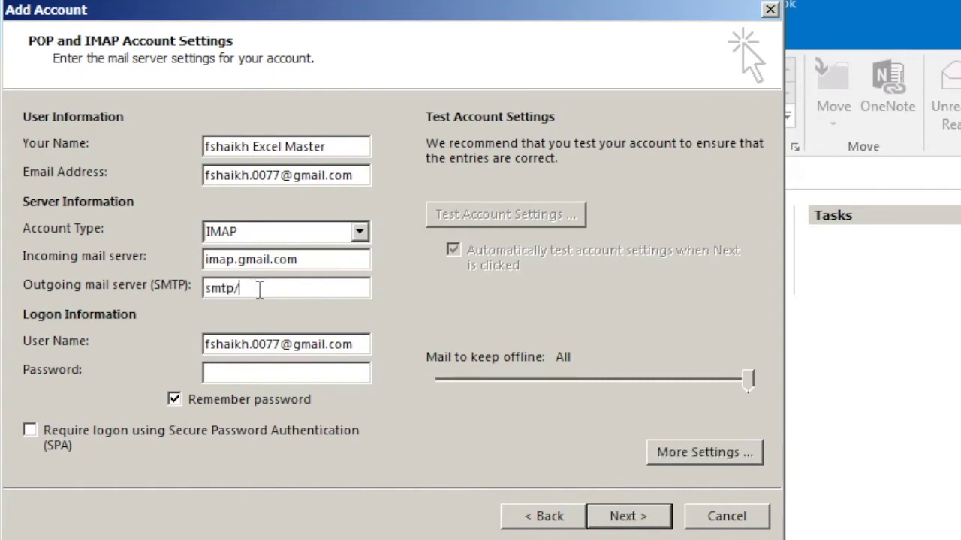
pyautogui.press('BackSpace')
pyautogui.write('.gmail.com')
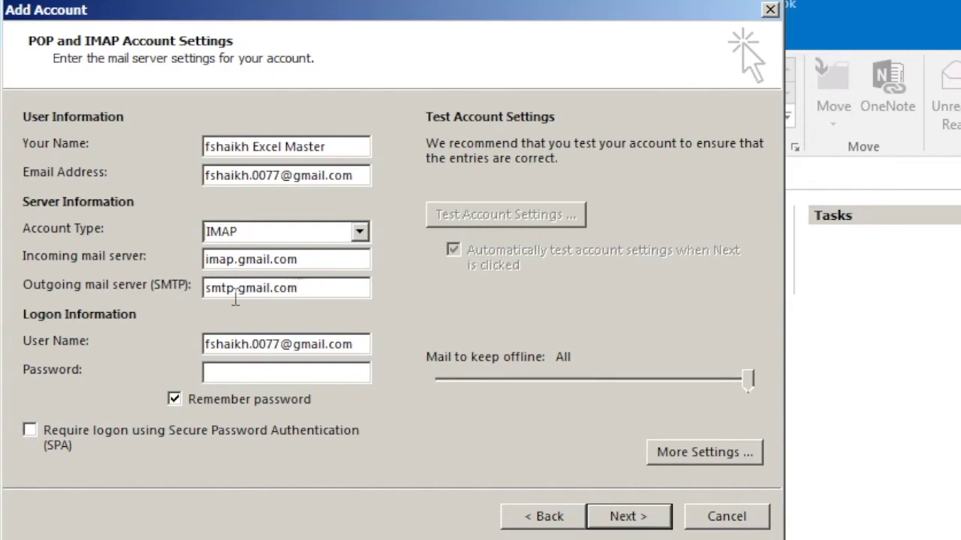
pyautogui.click(233, 379)
pyautogui.click(174, 401)
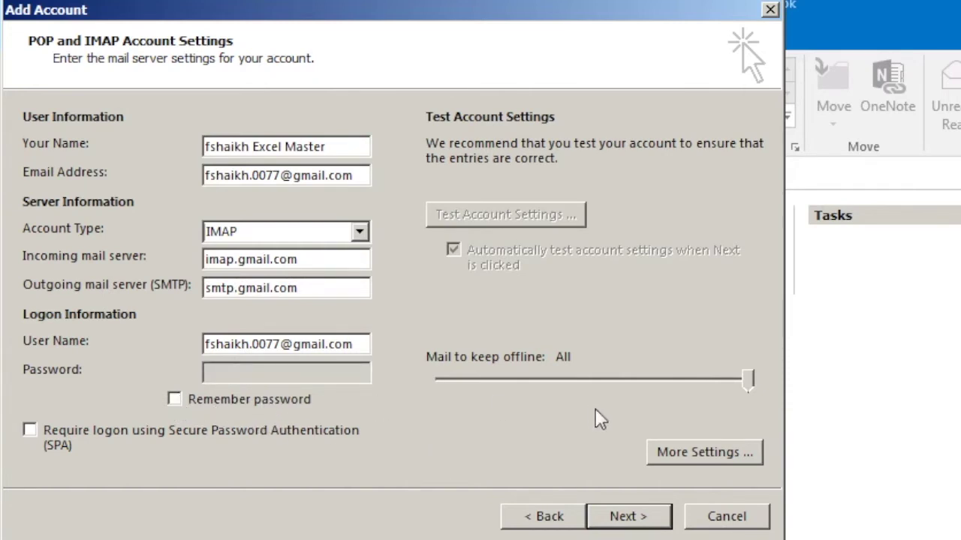
# In More Settings, require authentication for the outgoing server.
pyautogui.click(680, 468)
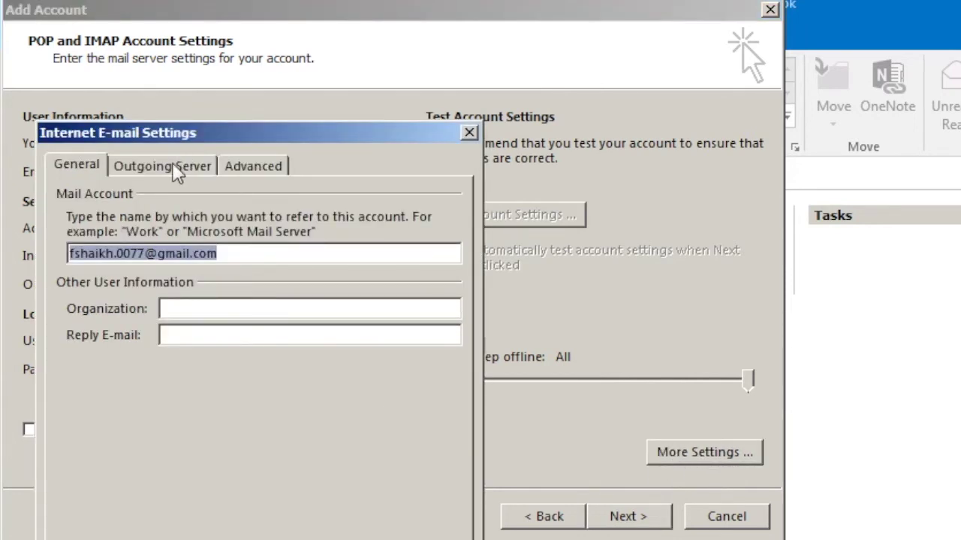
pyautogui.click(173, 171)
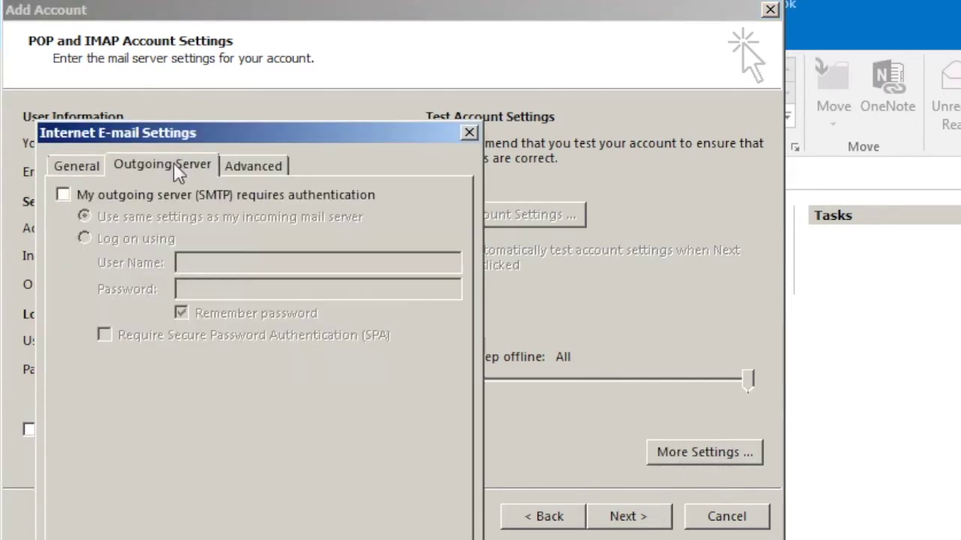
pyautogui.click(93, 197)
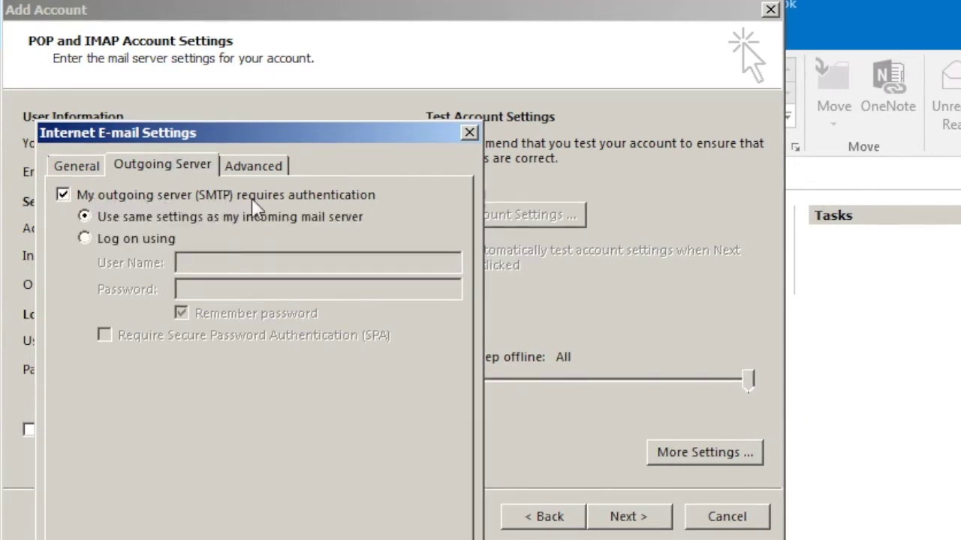
# Set SSL encryption for IMAP and SMTP, change SMTP port to 465, and apply.
pyautogui.click(253, 166)
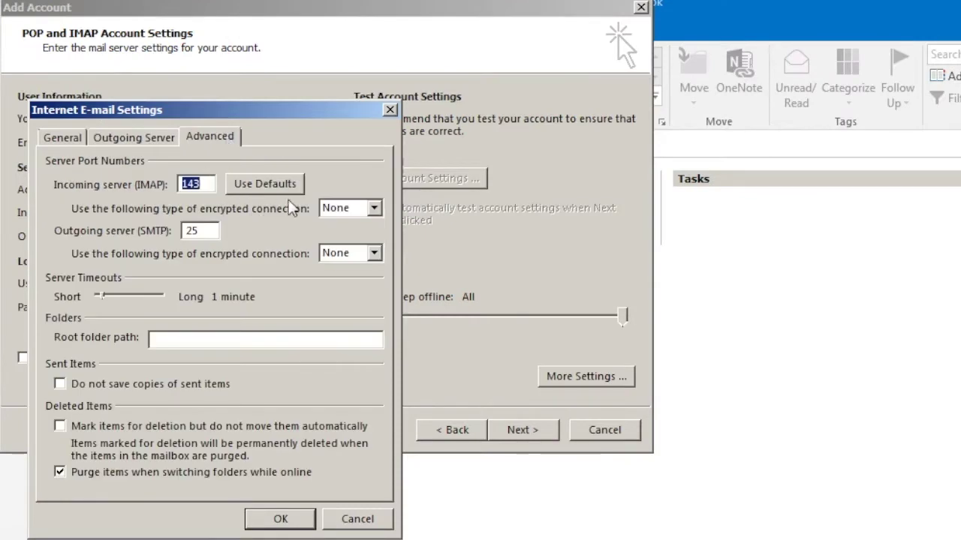
pyautogui.click(374, 208)
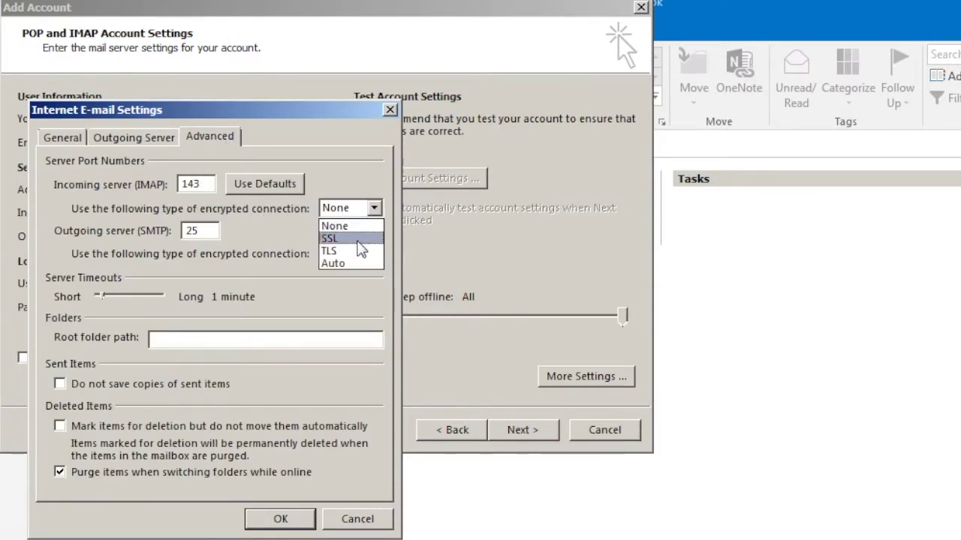
pyautogui.click(358, 239)
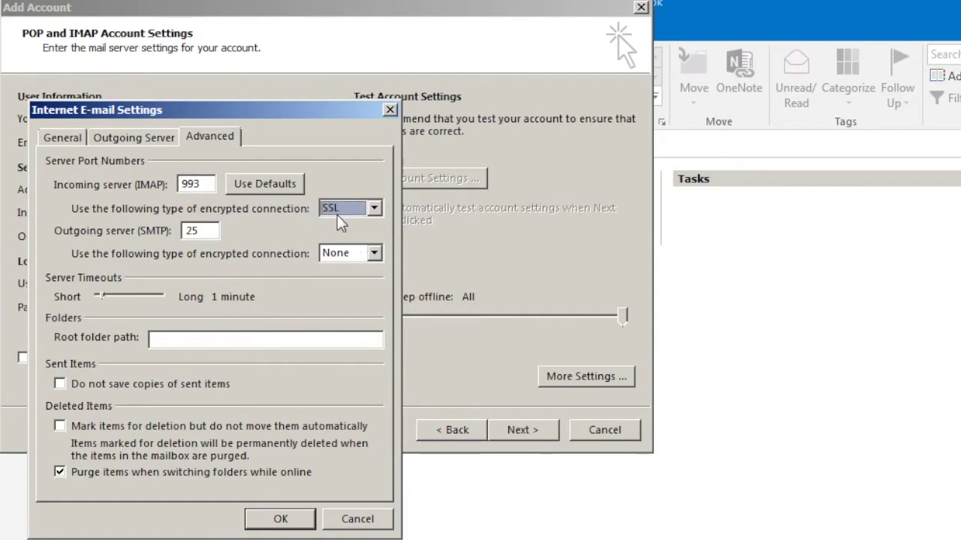
pyautogui.click(373, 254)
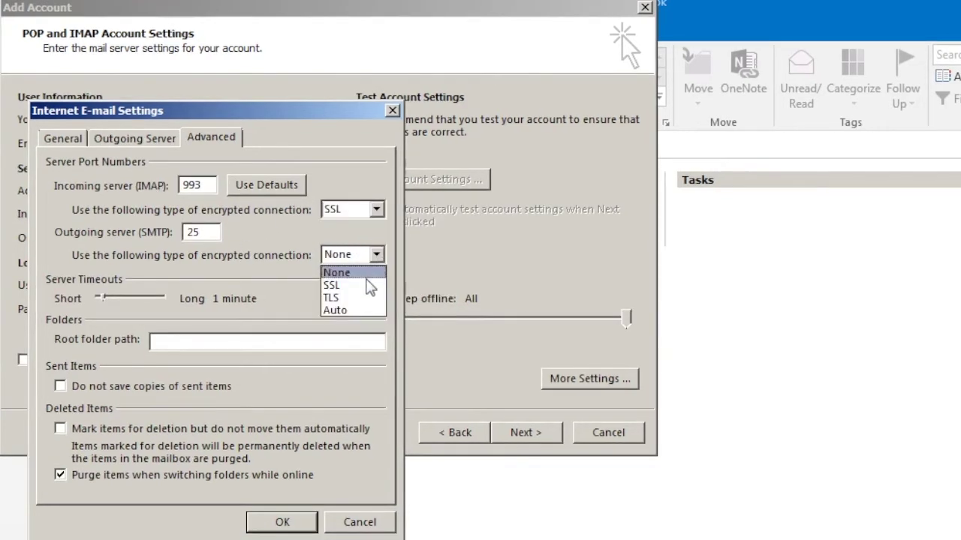
pyautogui.click(353, 285)
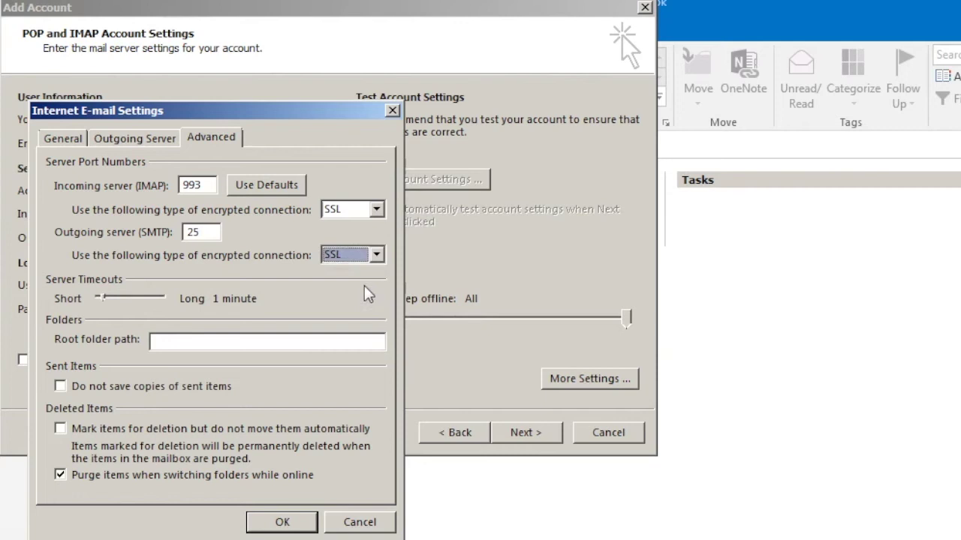
pyautogui.doubleClick(204, 233)
pyautogui.write('465')
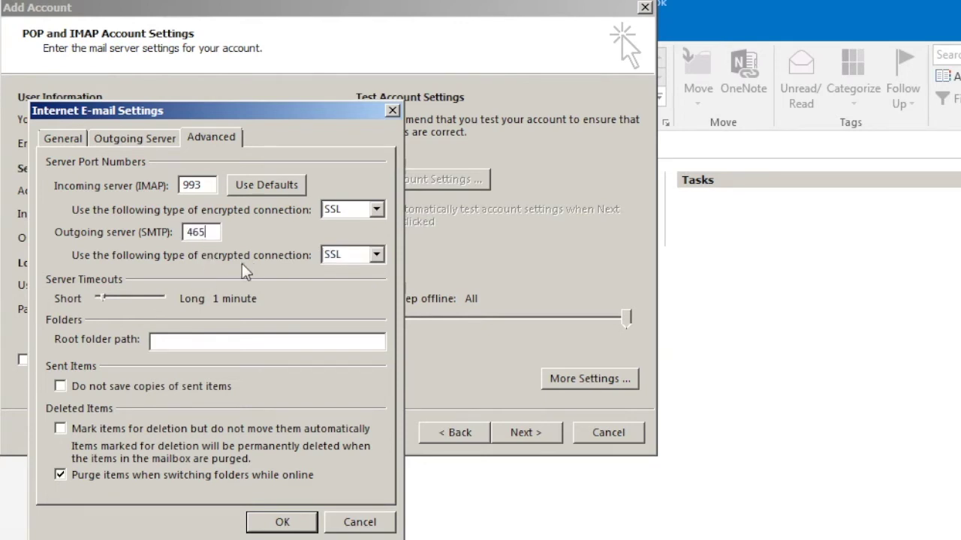
pyautogui.click(277, 521)
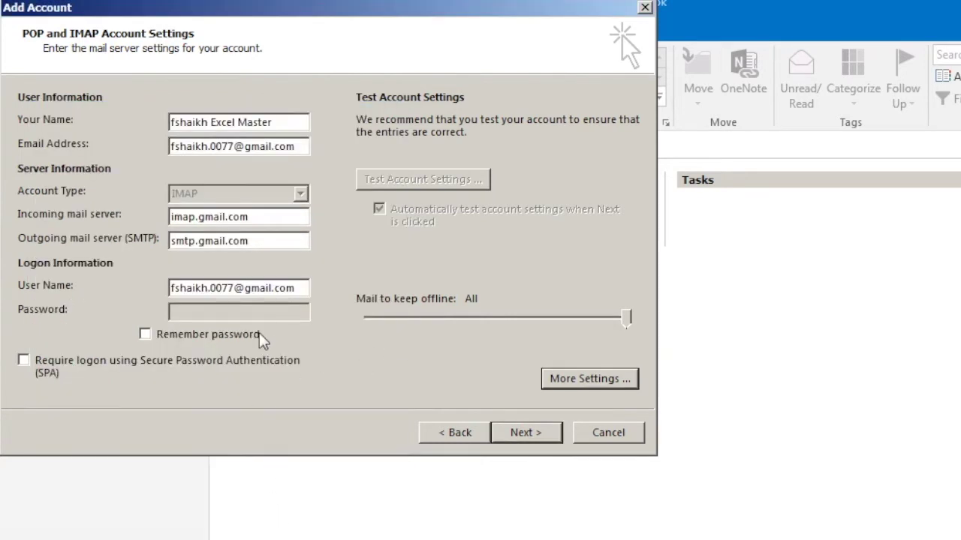
# Start the account test and enter the Gmail account password.
pyautogui.click(527, 424)
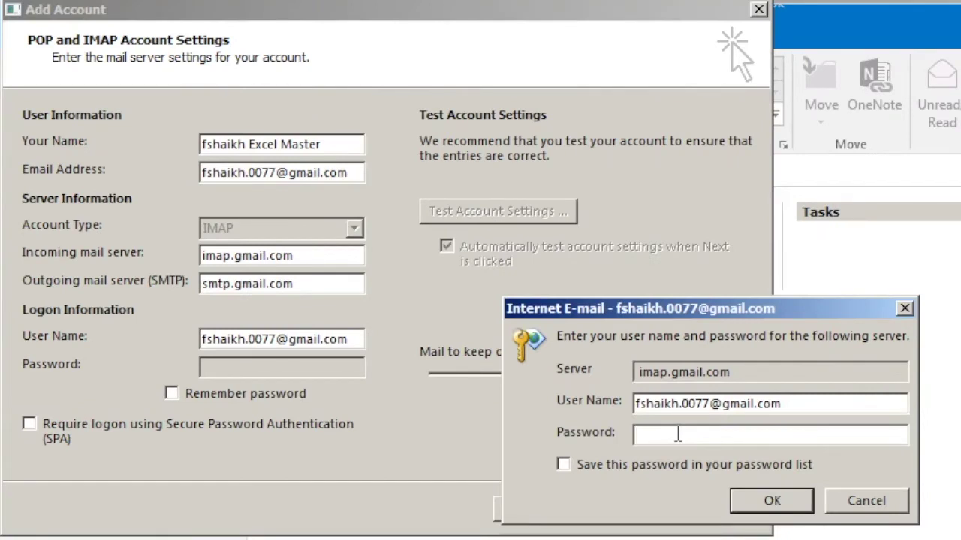
pyautogui.write('***********')
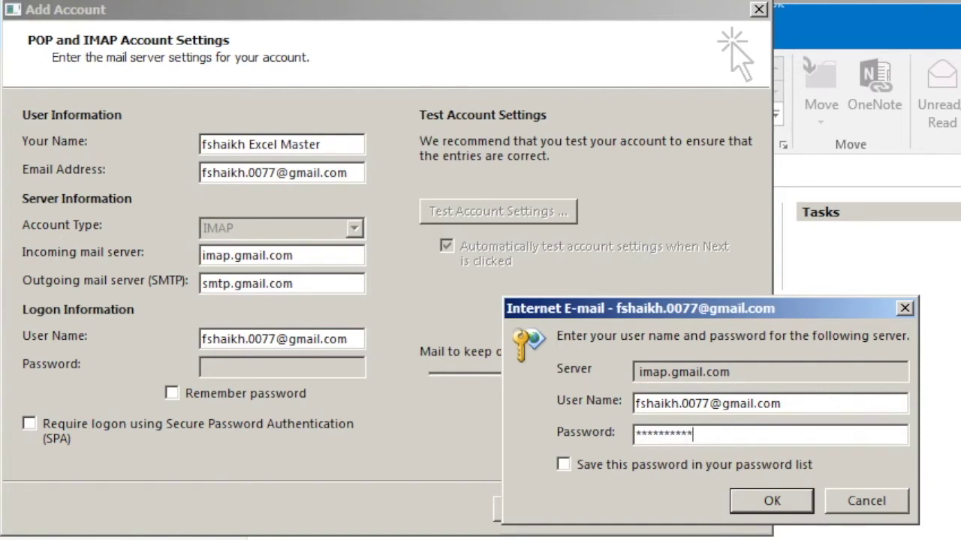
pyautogui.click(738, 501)
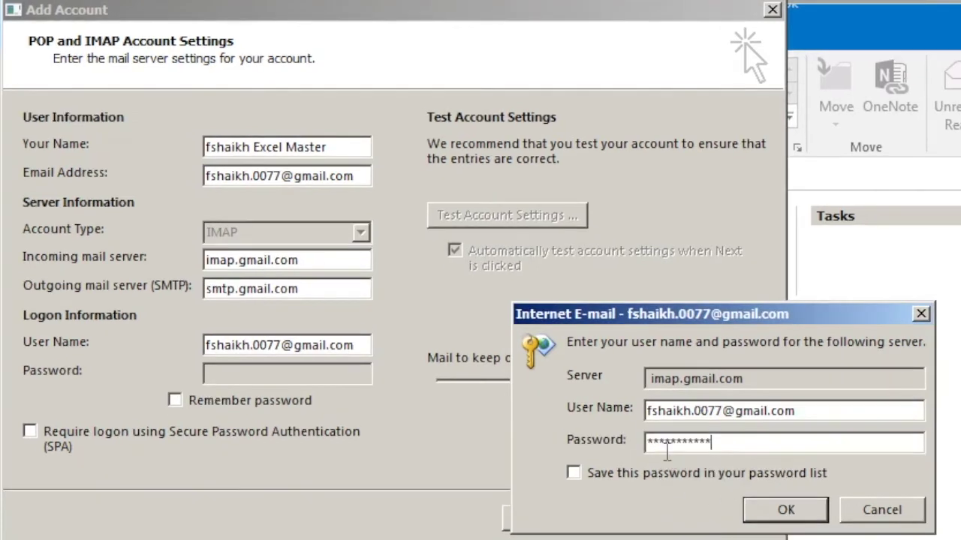
# Cancel the repeated IMAP and SMTP password prompts after the failed logon.
pyautogui.click(777, 510)
pyautogui.click(879, 514)
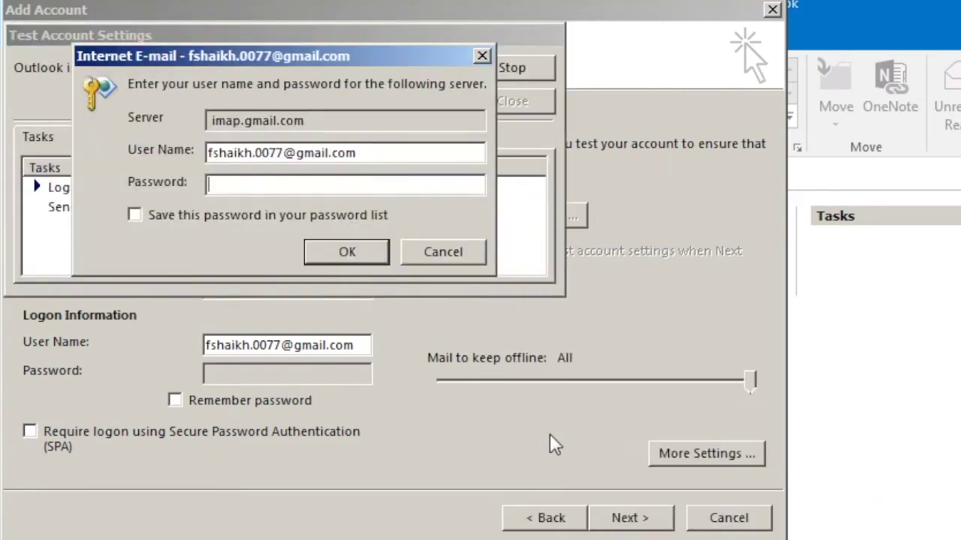
pyautogui.click(443, 252)
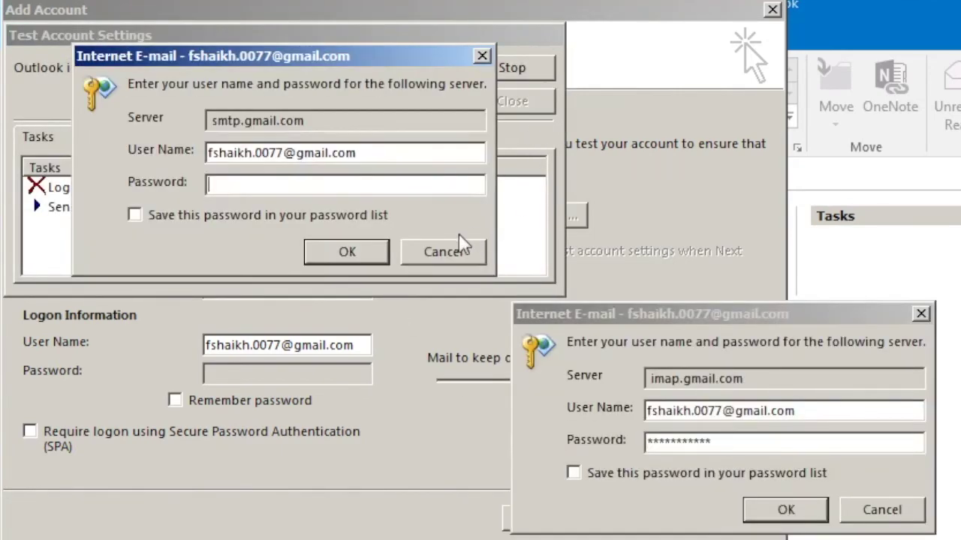
pyautogui.click(457, 248)
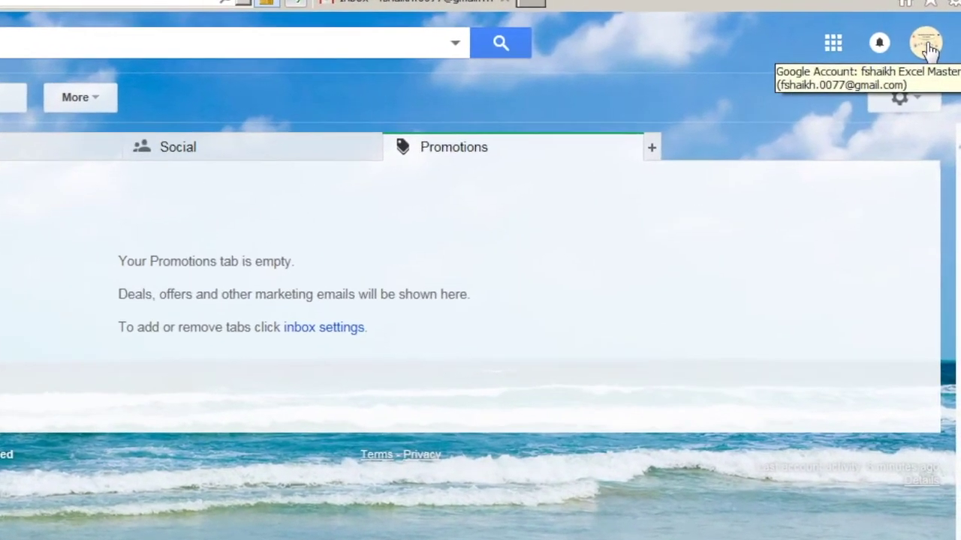
# Go from My Account's Sign-in & security to the App passwords setting.
pyautogui.click(926, 43)
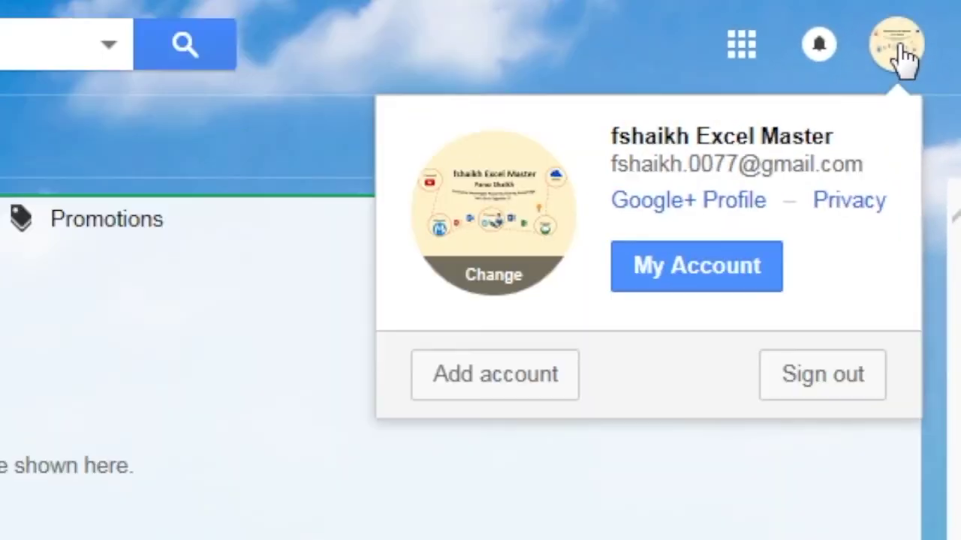
pyautogui.click(668, 268)
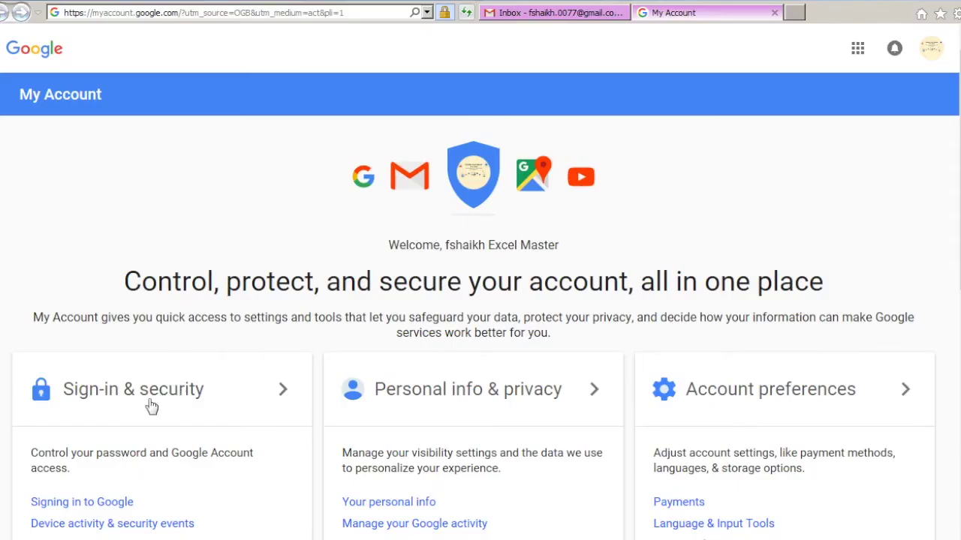
pyautogui.click(155, 403)
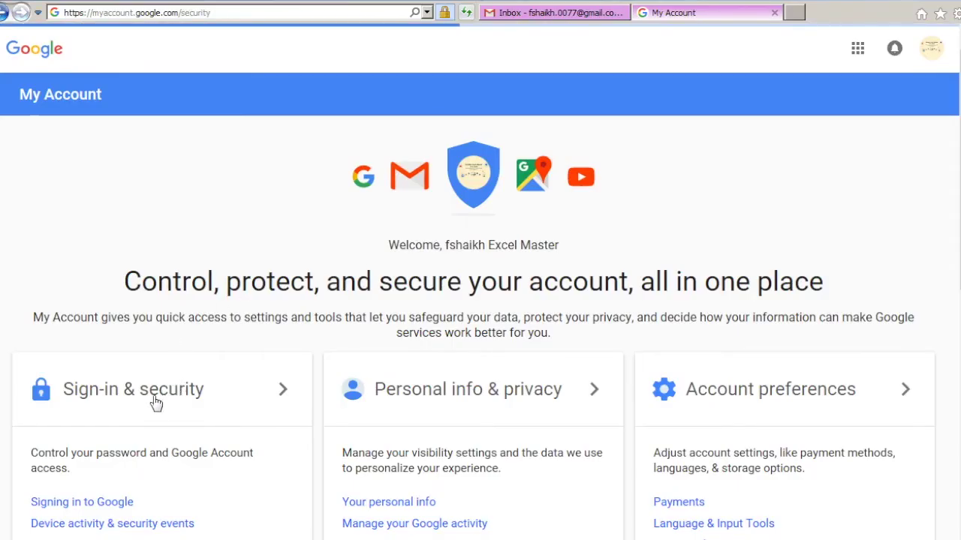
pyautogui.scroll(-10, 433, 309)
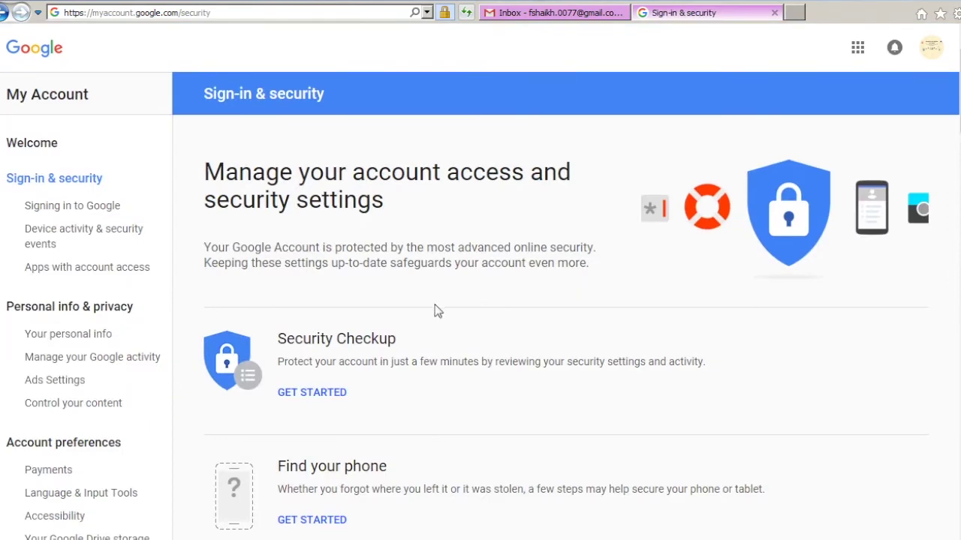
pyautogui.click(688, 282)
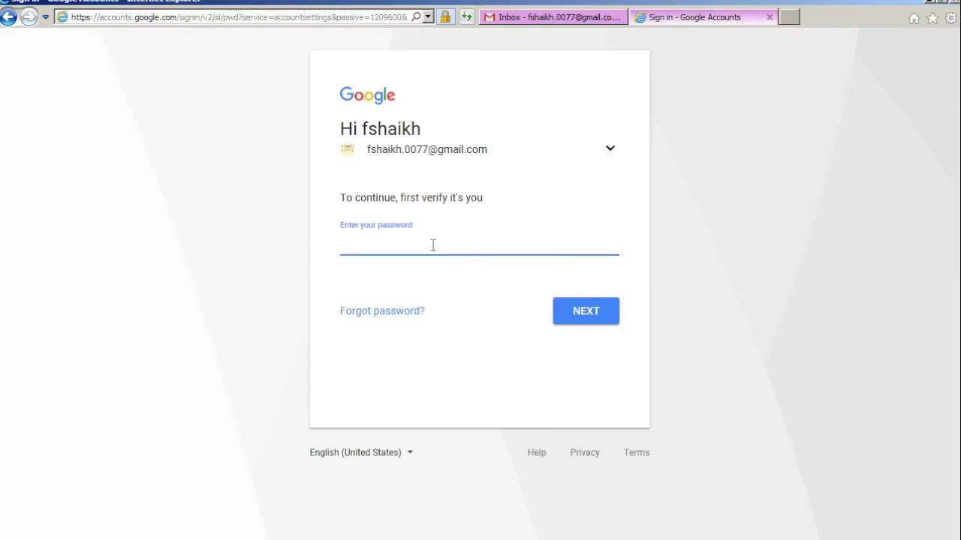
# Confirm the account password and paste the authenticator verification code.
pyautogui.write('************')
pyautogui.click(580, 310)
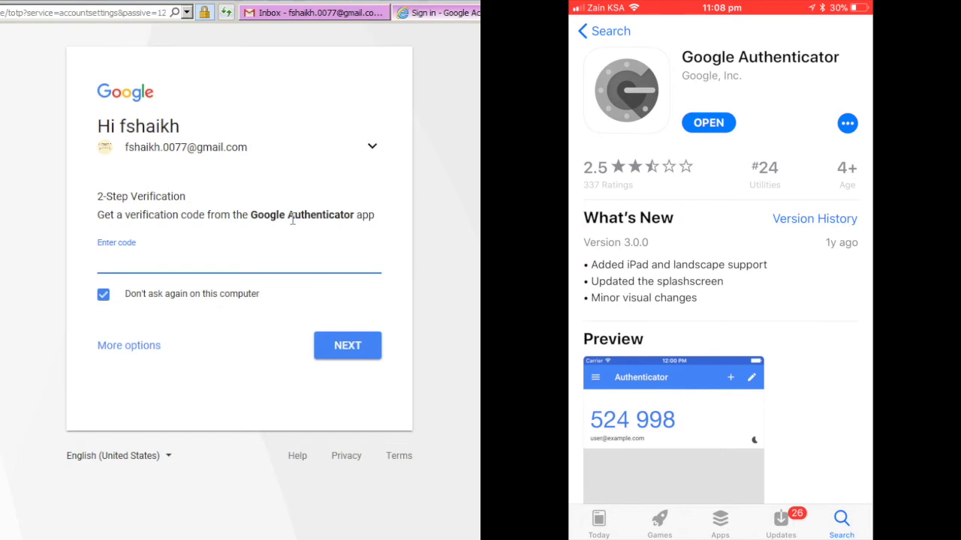
pyautogui.scroll(-5, 720, 300)
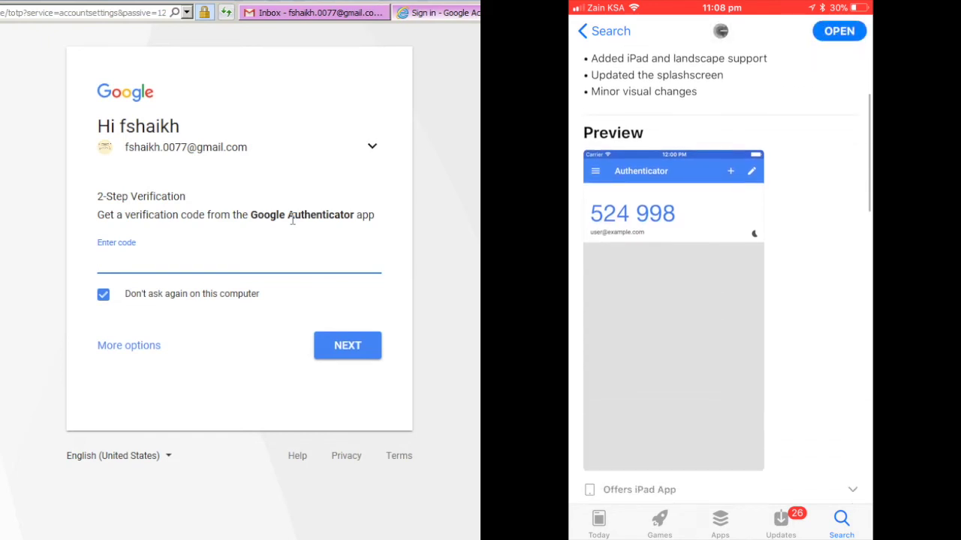
pyautogui.scroll(-6, 721, 300)
pyautogui.scroll(6, 720, 300)
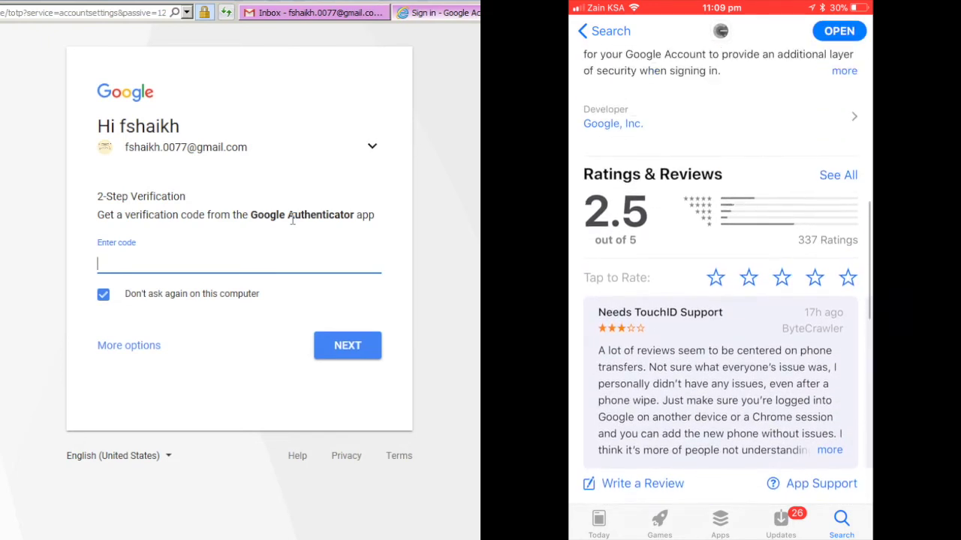
pyautogui.scroll(6, 720, 300)
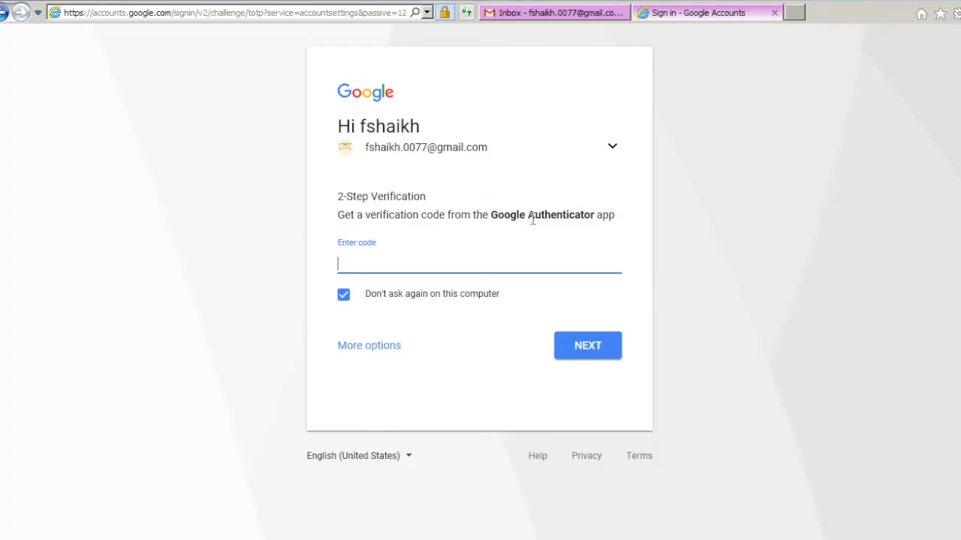
pyautogui.hotkey('ctrl', 'v')
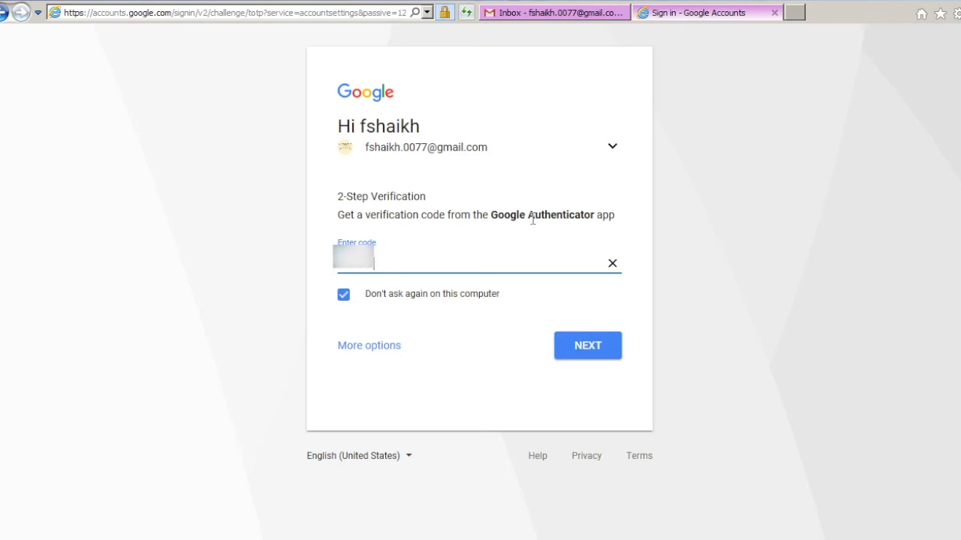
# Tick 'Don't ask again on this computer' for 2-Step Verification.
pyautogui.click(412, 300)
pyautogui.click(342, 300)
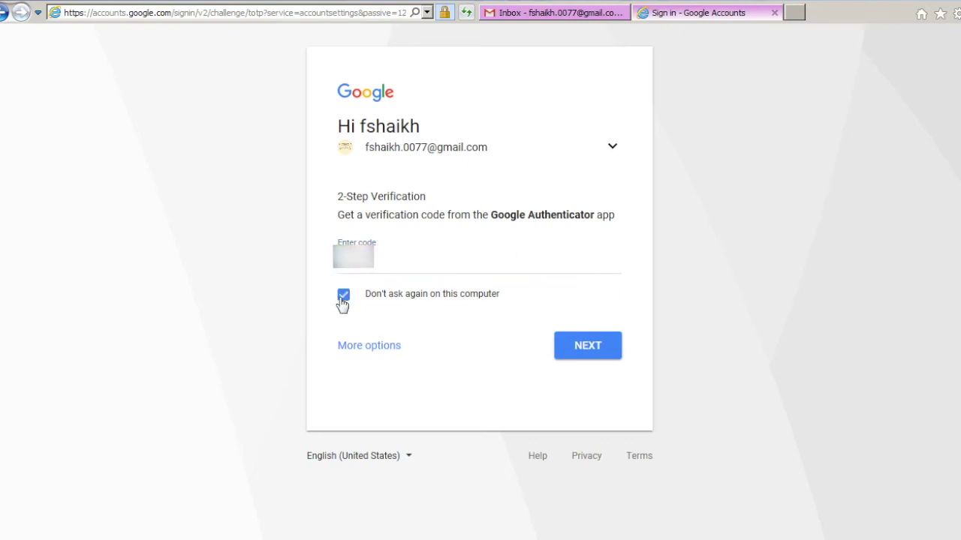
pyautogui.click(343, 300)
pyautogui.click(342, 300)
# Generate a Mail app password for Windows Computer and select it for copying.
pyautogui.click(342, 300)
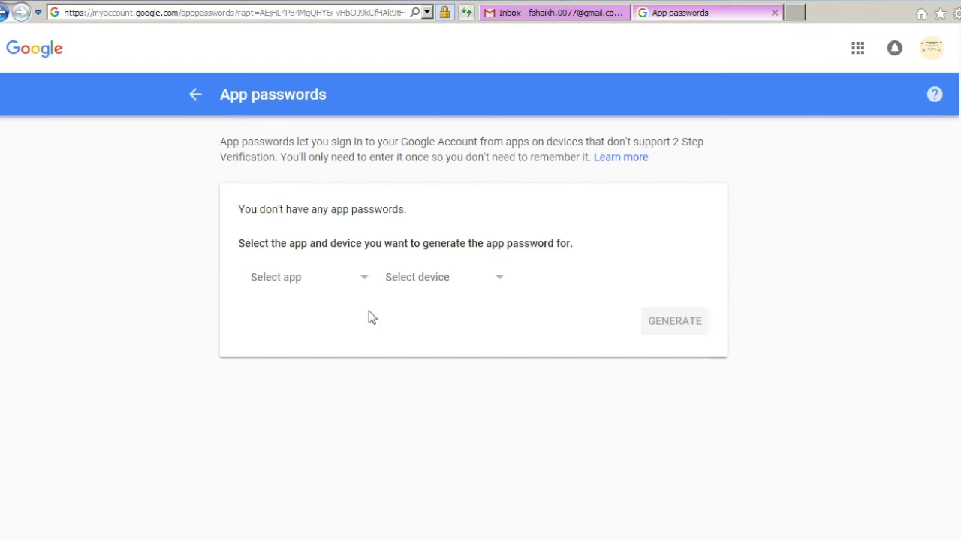
pyautogui.click(368, 279)
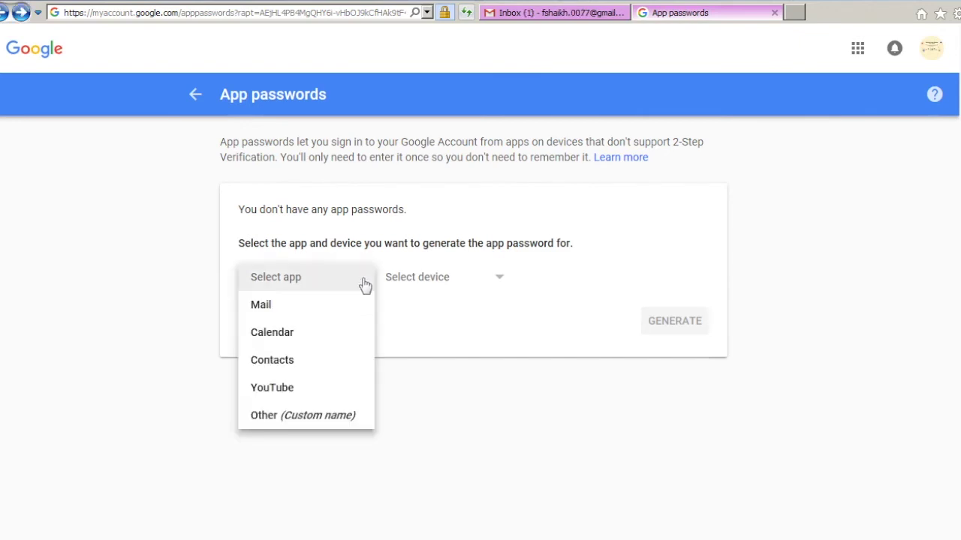
pyautogui.click(343, 312)
pyautogui.click(496, 281)
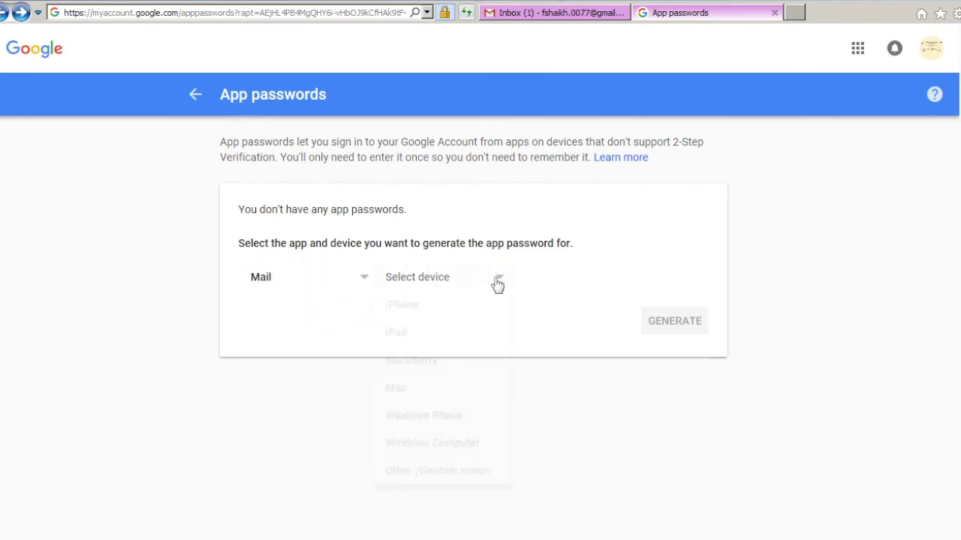
pyautogui.click(460, 447)
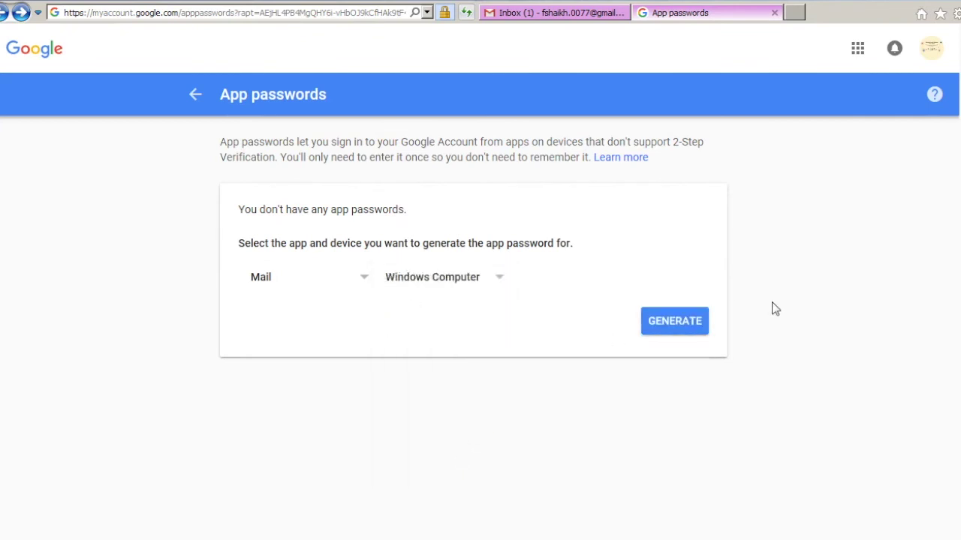
pyautogui.click(674, 322)
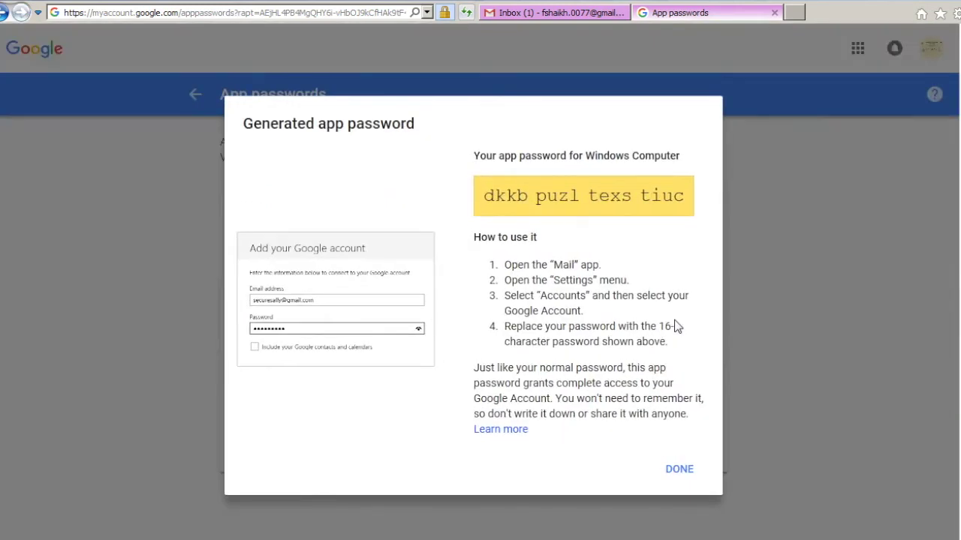
pyautogui.tripleClick(488, 196)
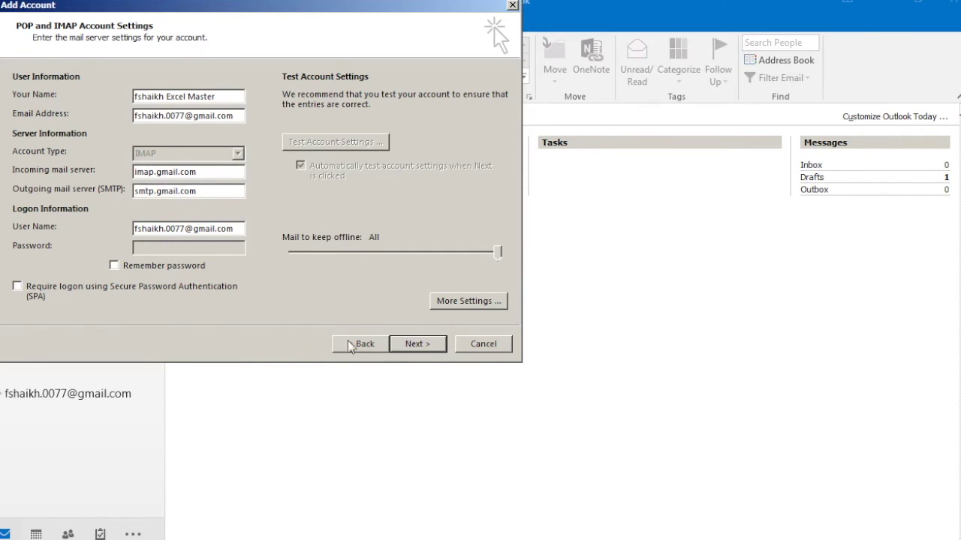
# Paste the app password with Remember password on, pass the test, and finish setup.
pyautogui.click(188, 268)
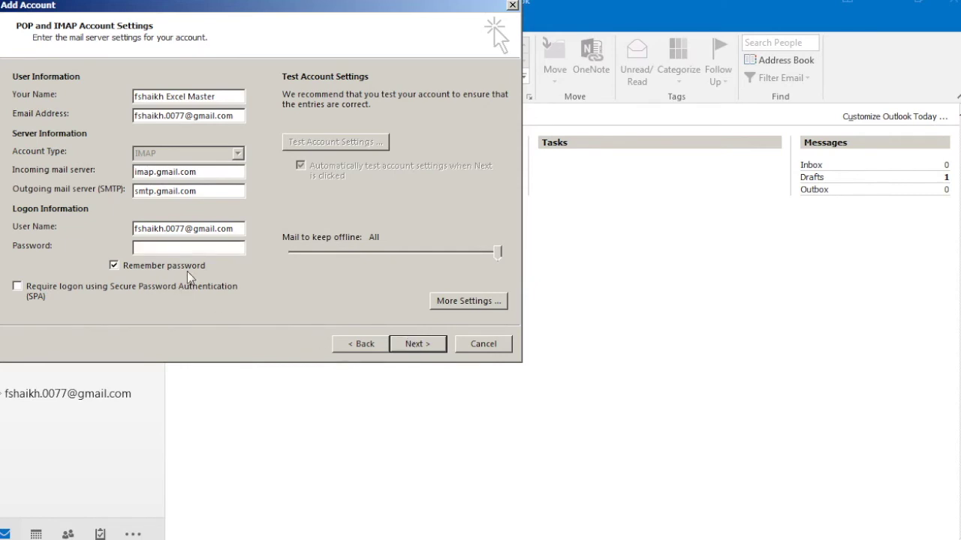
pyautogui.click(204, 246)
pyautogui.hotkey('ctrl', 'v')
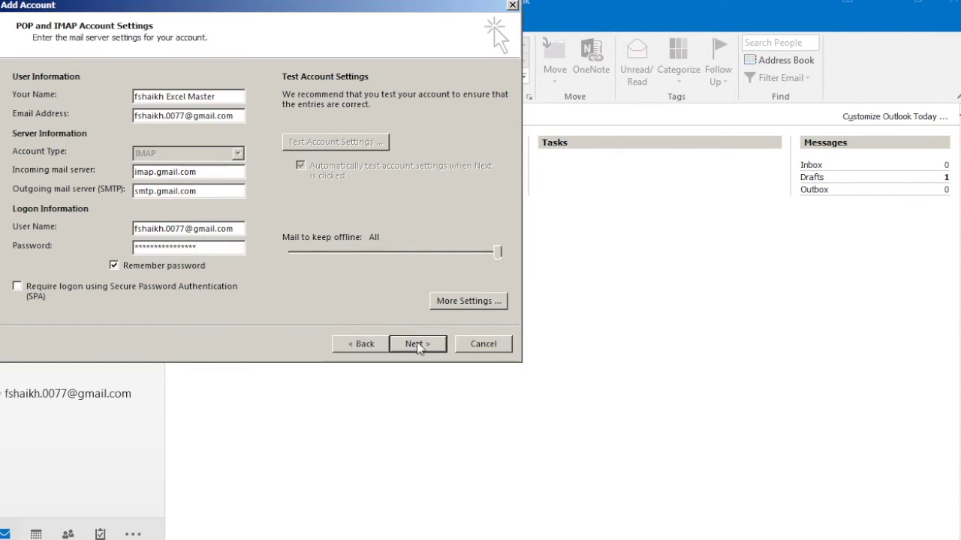
pyautogui.click(418, 347)
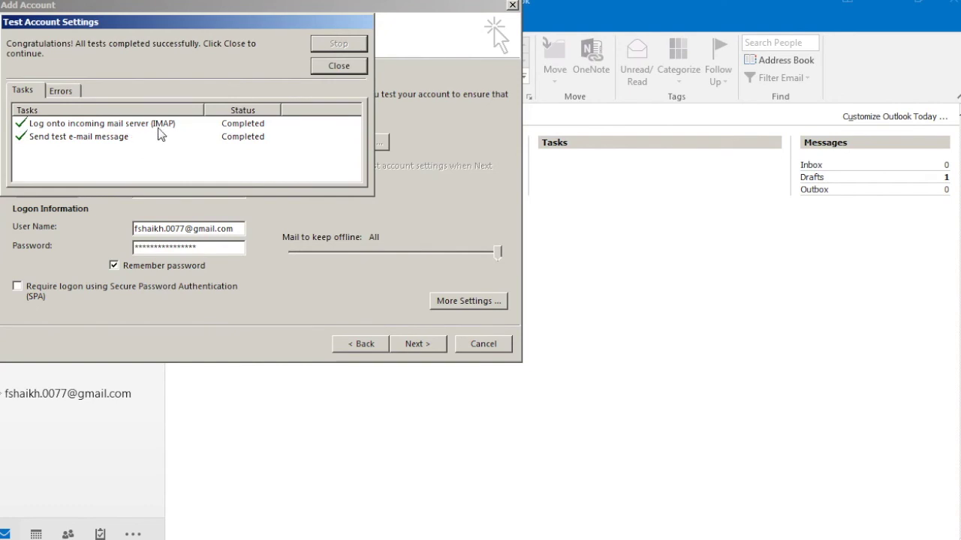
pyautogui.click(348, 68)
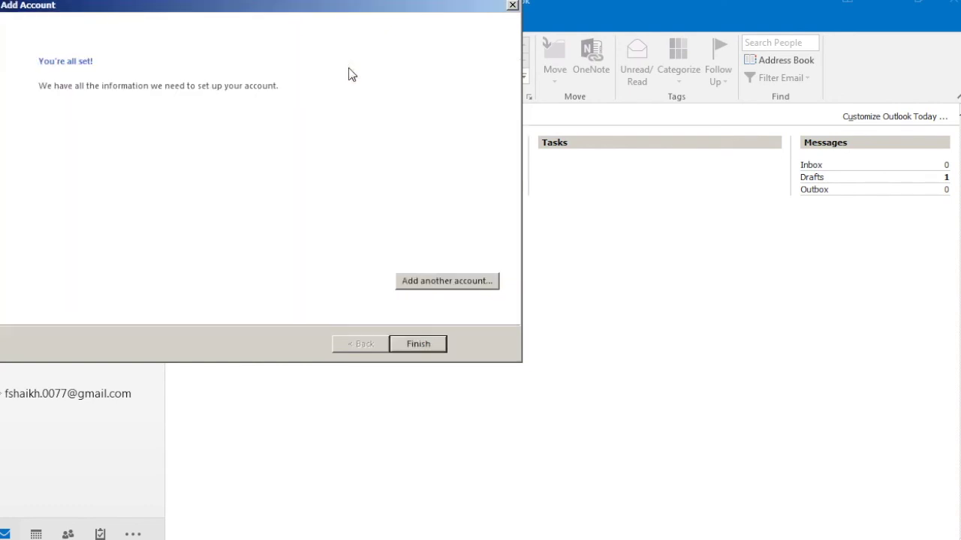
pyautogui.click(421, 345)
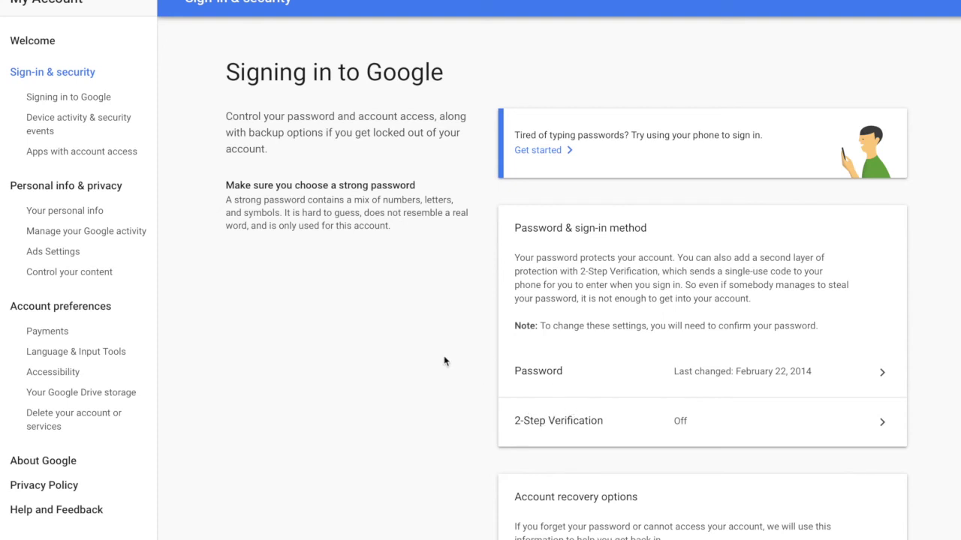
# On Google's Sign-in & security page, switch the Allow less secure apps toggle to ON.
pyautogui.scroll(-20, 443, 360)
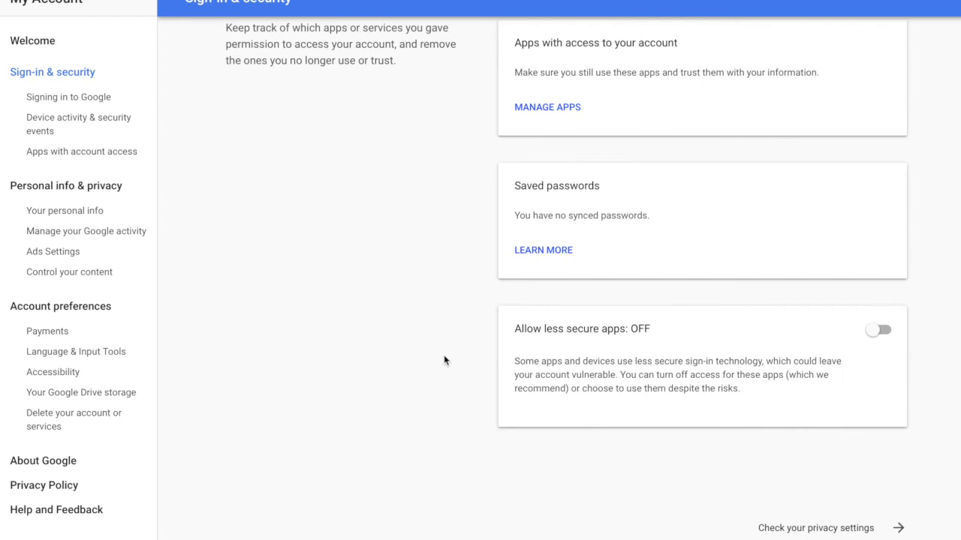
pyautogui.scroll(2, 443, 360)
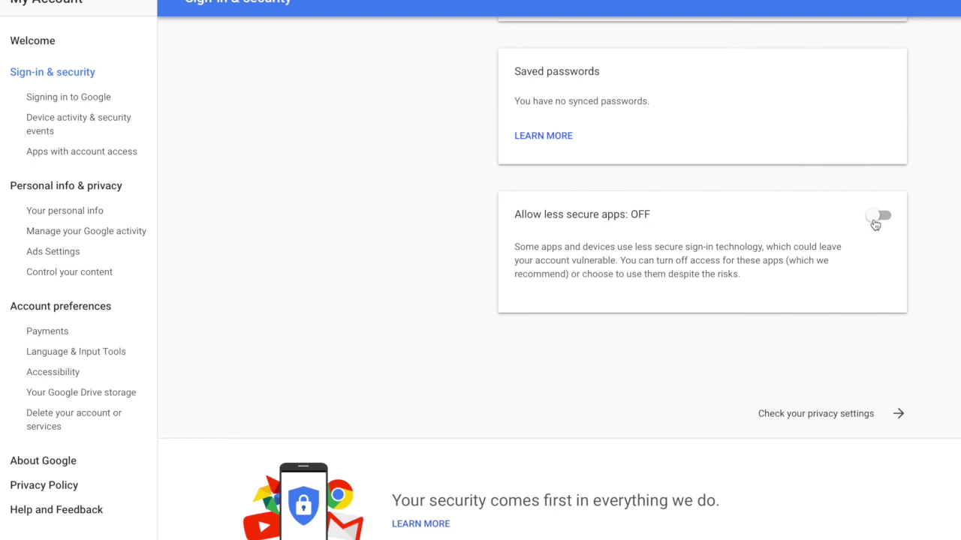
pyautogui.click(875, 224)
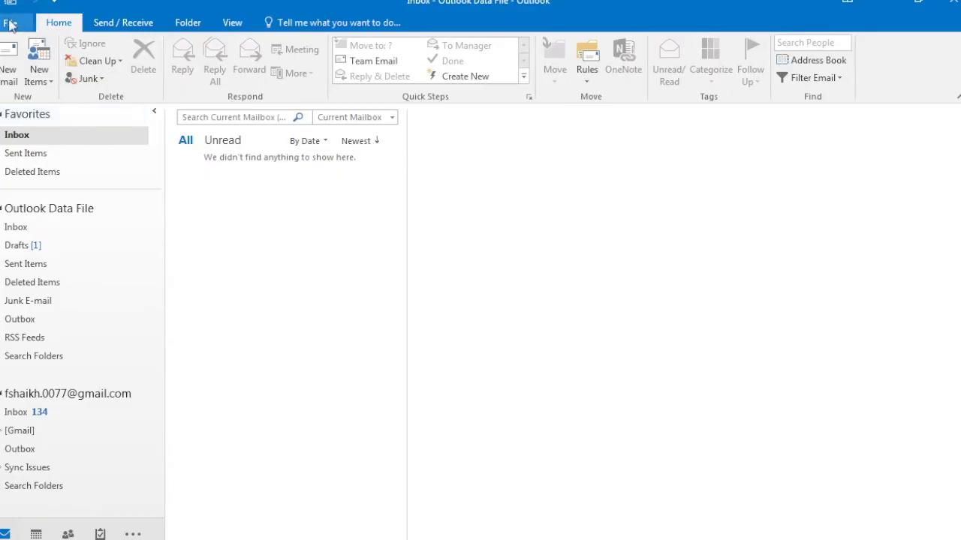
# Remove the Gmail account from Outlook's Account Settings, confirming deletion of its offline cache.
pyautogui.click(11, 24)
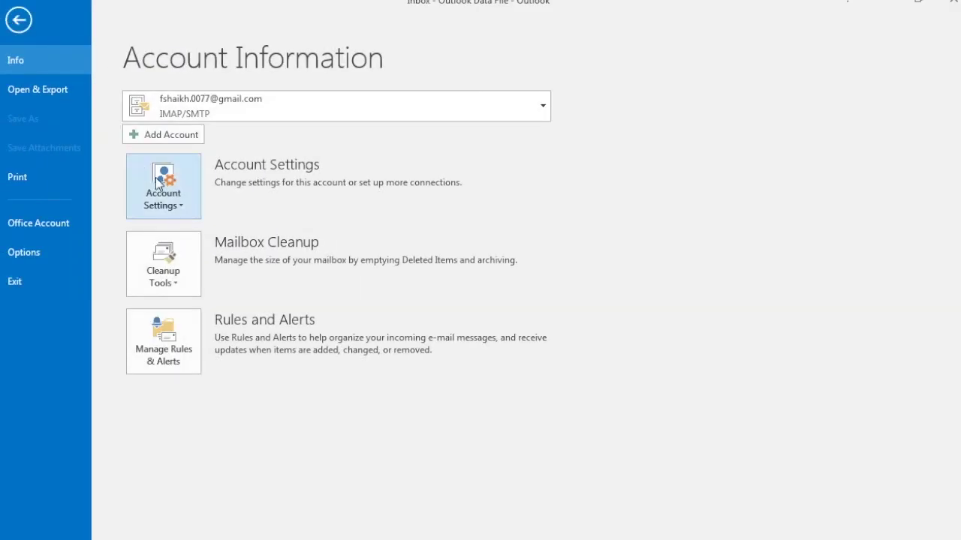
pyautogui.click(155, 177)
pyautogui.click(172, 240)
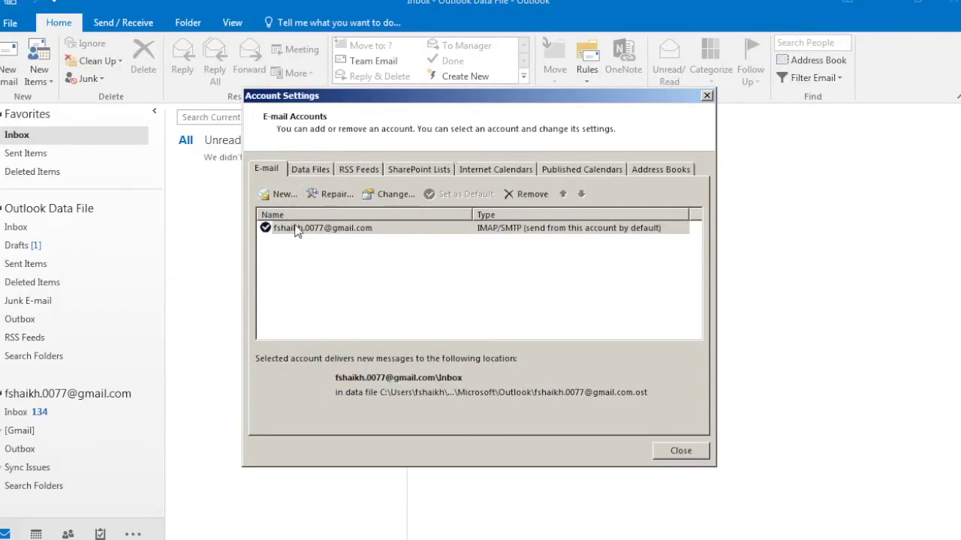
pyautogui.click(297, 231)
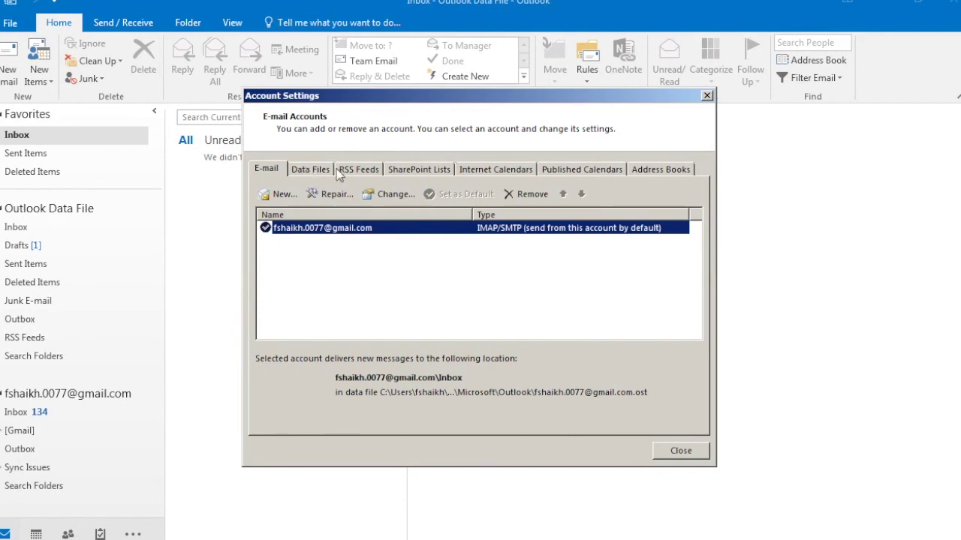
pyautogui.click(511, 195)
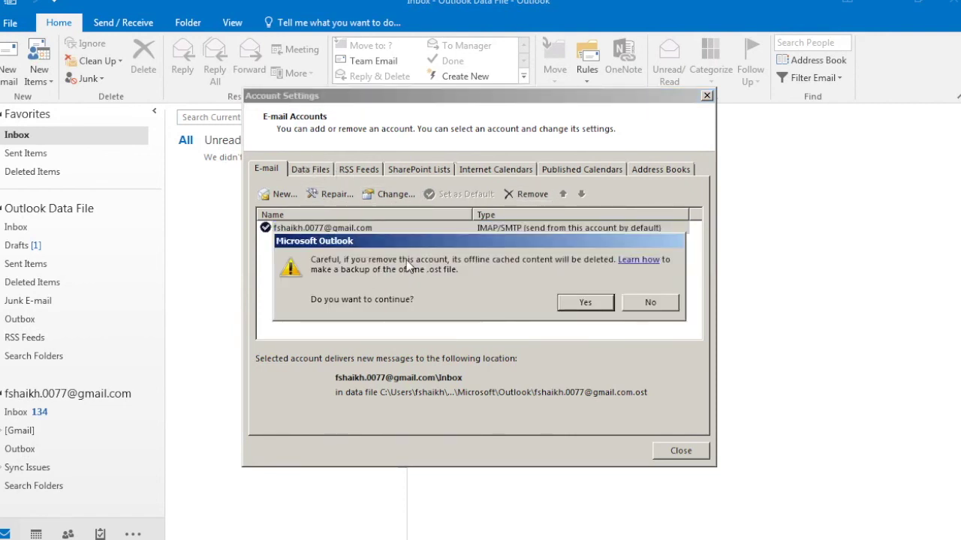
pyautogui.click(598, 306)
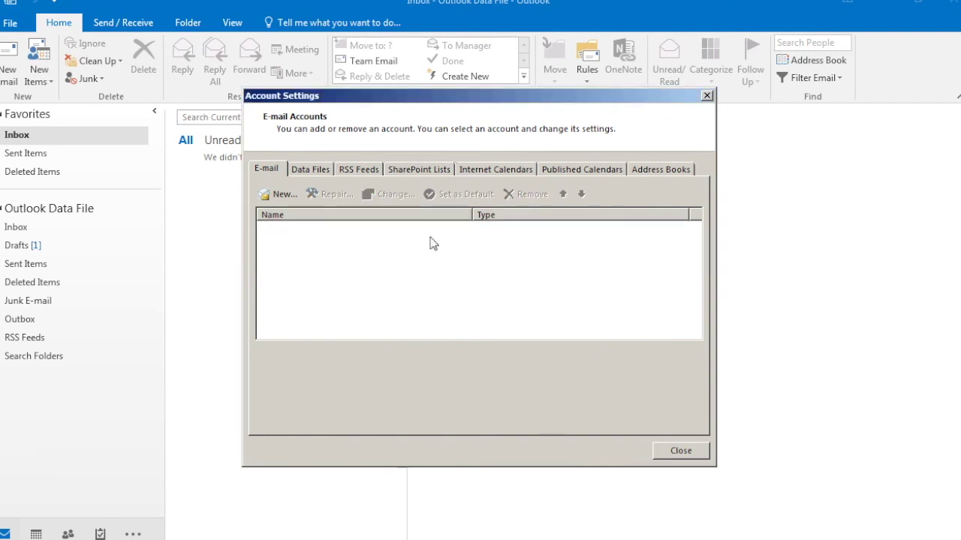
# Review the Data Files, RSS Feeds and E-mail lists, then close Account Settings.
pyautogui.click(309, 169)
pyautogui.click(345, 167)
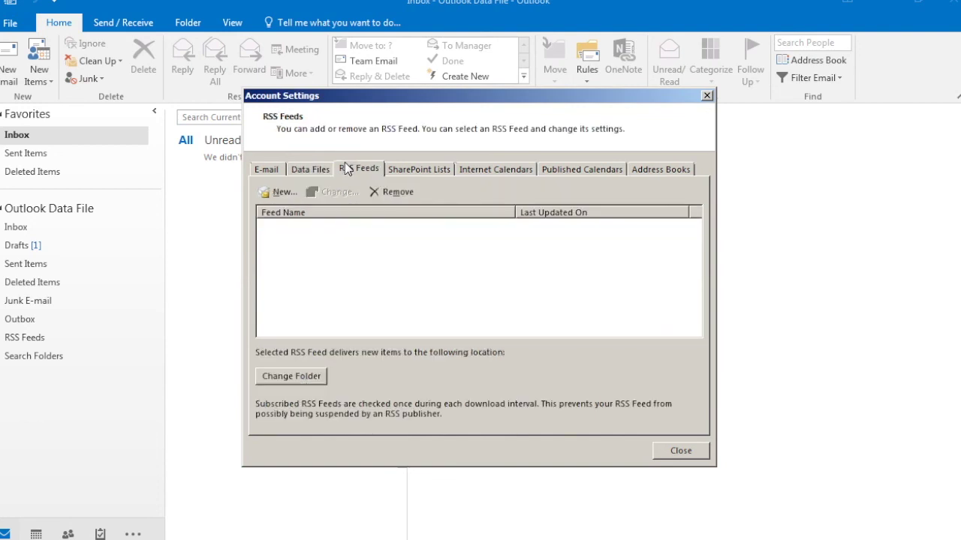
pyautogui.click(268, 167)
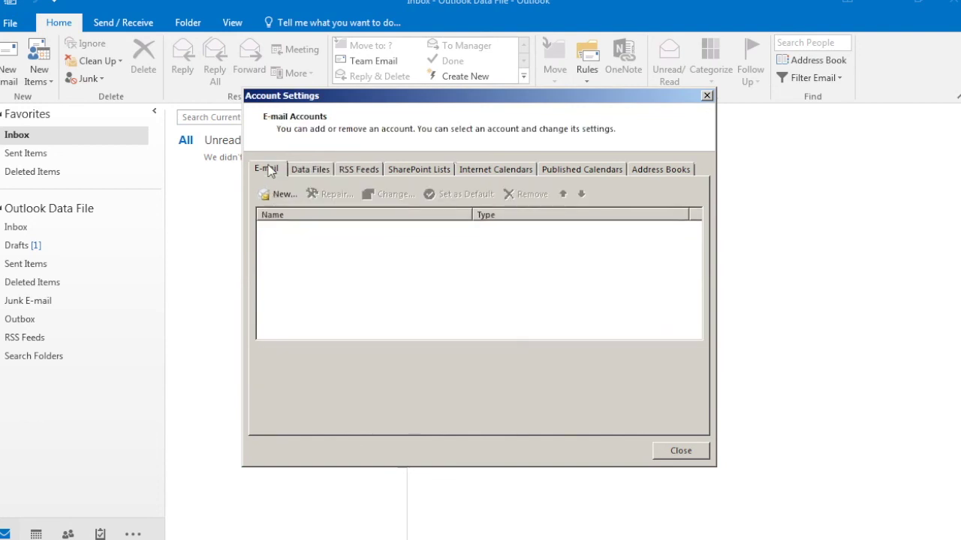
pyautogui.click(689, 455)
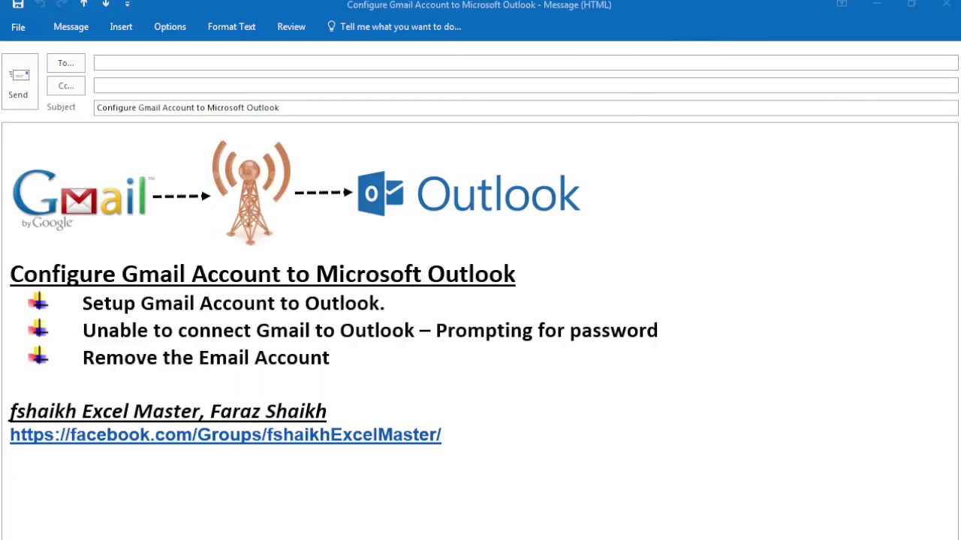